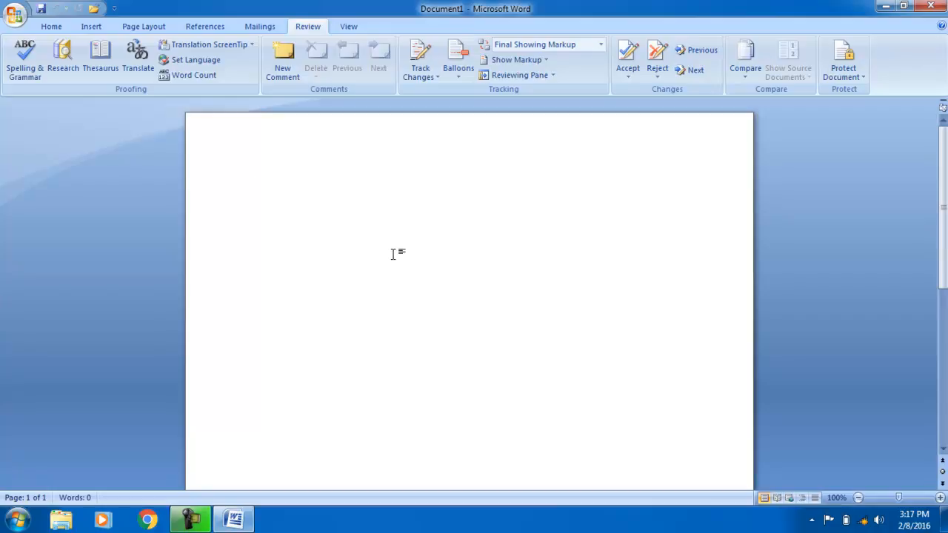
- Enter the deliberately misspelled sentence "I am goinig to college." on the first line
type("I am goin")
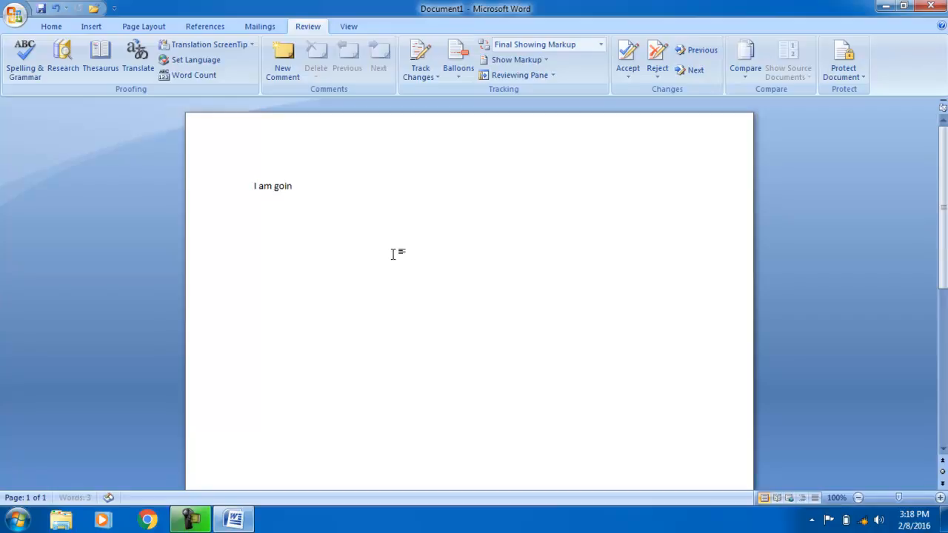
type("ig to college")
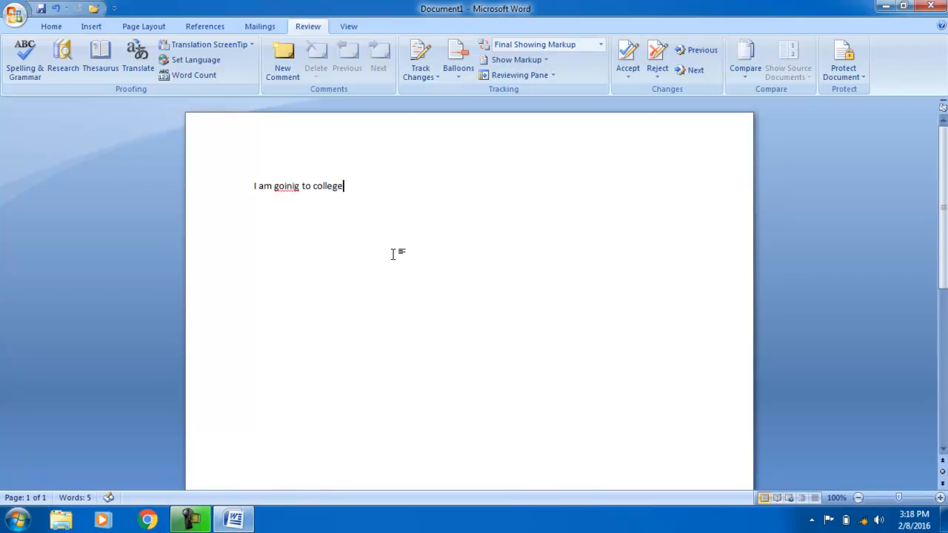
type(".")
- Misspell the last word of the first line as "colllelges", with a space before the period
key("Left")
type("s")
key("Left")
key("BackSpace")
type("a")
key("Left")
key("Left")
key("Left")
key("Left")
key("Left")
type("l")
key("Right")
type("l")
key("Right")
key("Right")
key("Right")
key("Right")
key("Right")
key("BackSpace")
key("Right")
- Add a second line with the misspelled sentence "I lova Pakistaaan."
key("Return")
type("I loves")
key("BackSpace")
key("BackSpace")
type("a")
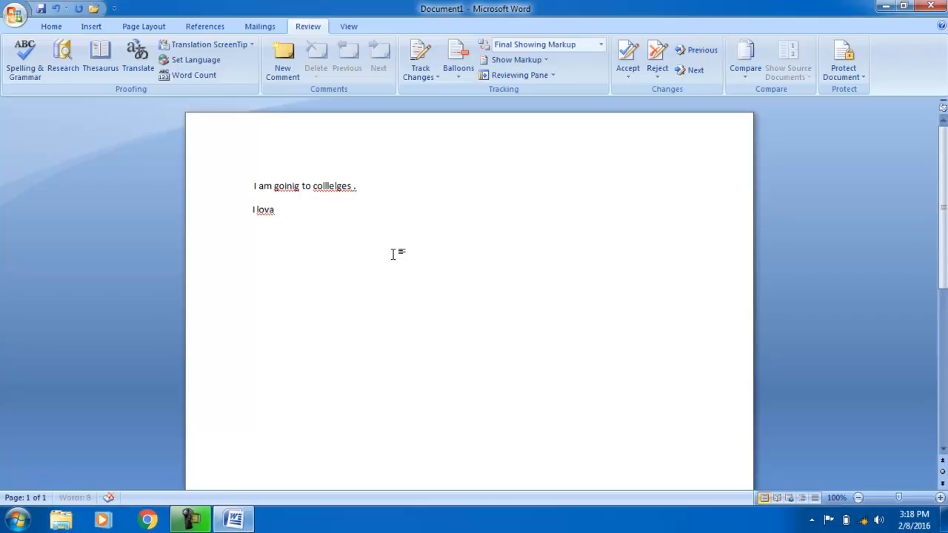
type(" Pakistaaan.")
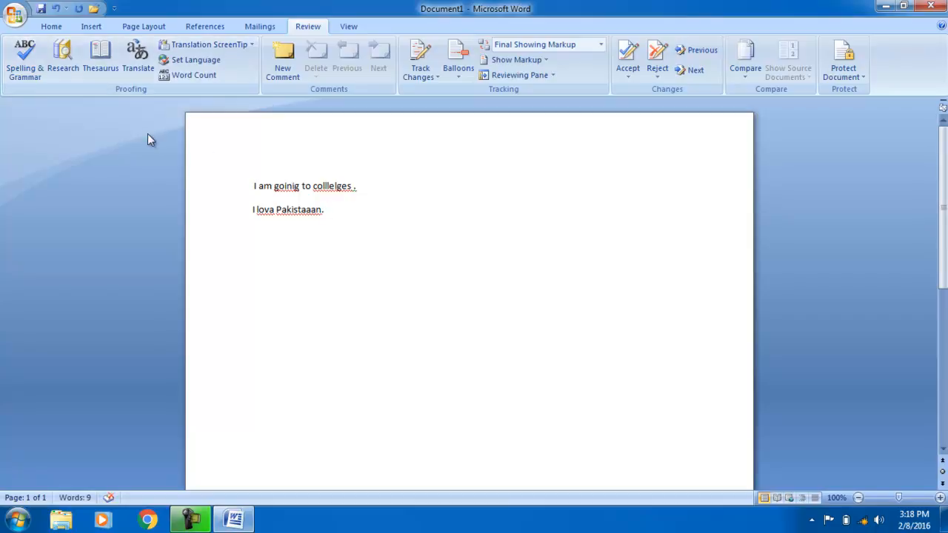
- Run the spelling and grammar check from the second line and ignore the misspelling "lova" once
left_click_drag(383, 218, 230, 176)
left_click(223, 187)
left_click(361, 226)
left_click(31, 65)
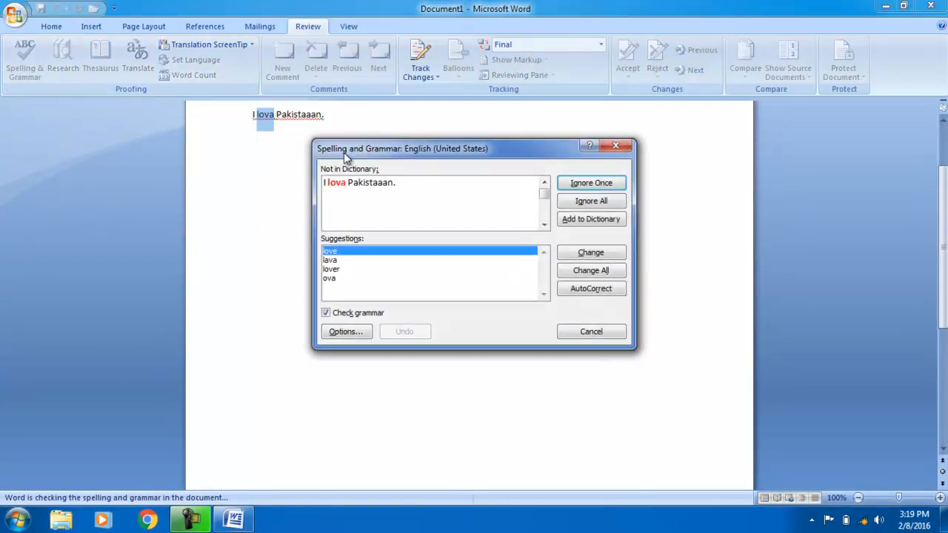
left_click_drag(362, 157, 324, 135)
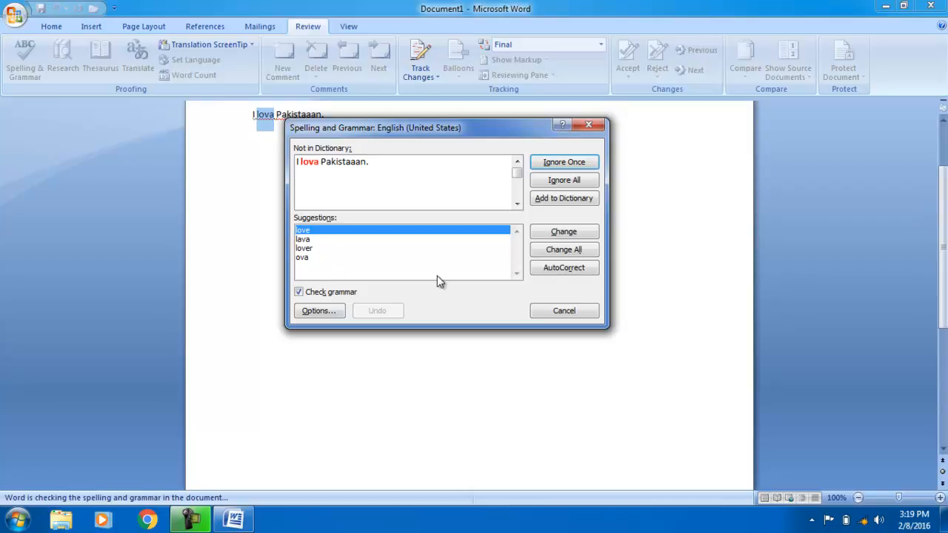
left_click(306, 232)
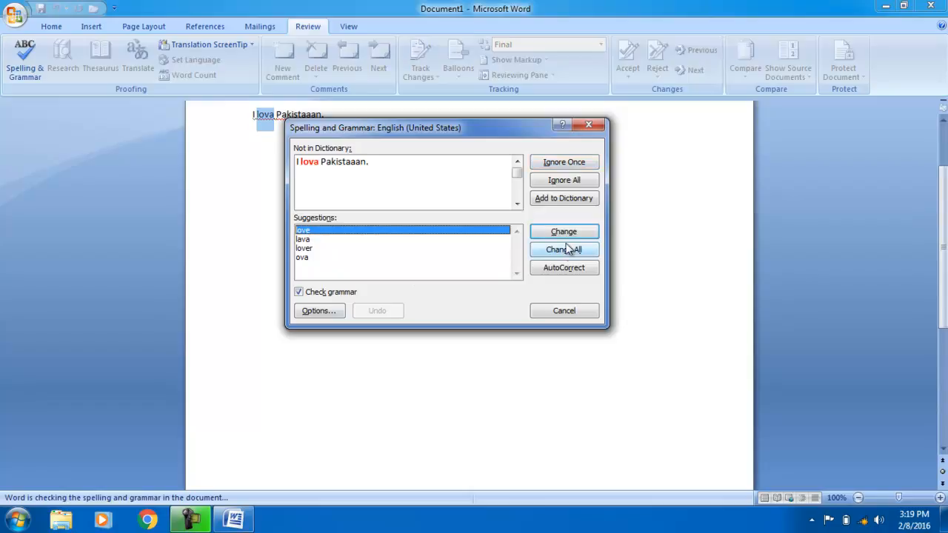
left_click(564, 163)
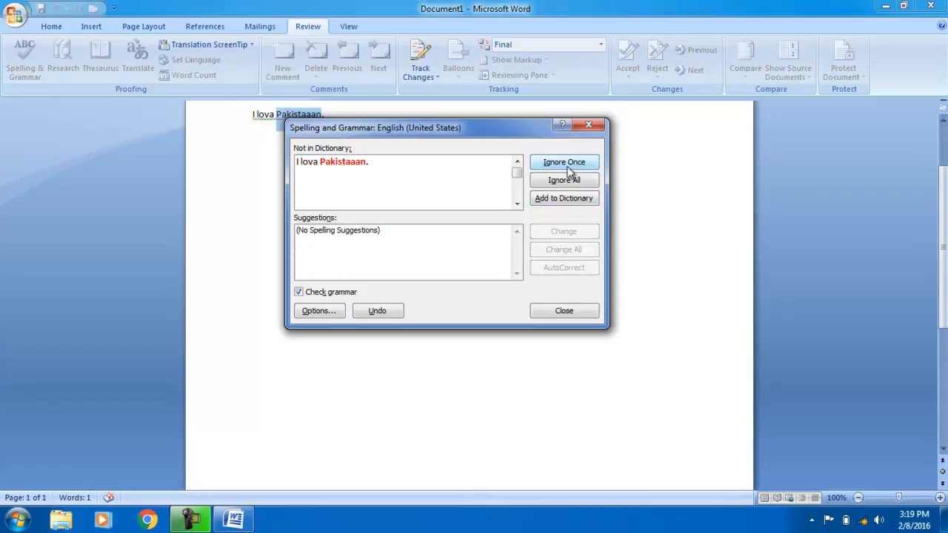
- Ignore the misspelling "Pakistaaan" once and close the spelling and grammar check
left_click(318, 160)
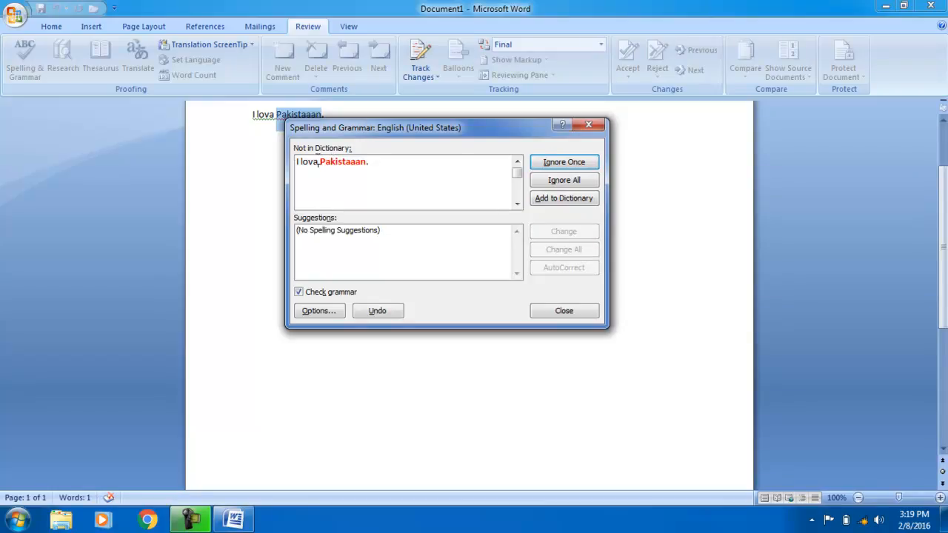
left_click_drag(366, 163, 300, 164)
left_click(356, 163)
left_click(551, 162)
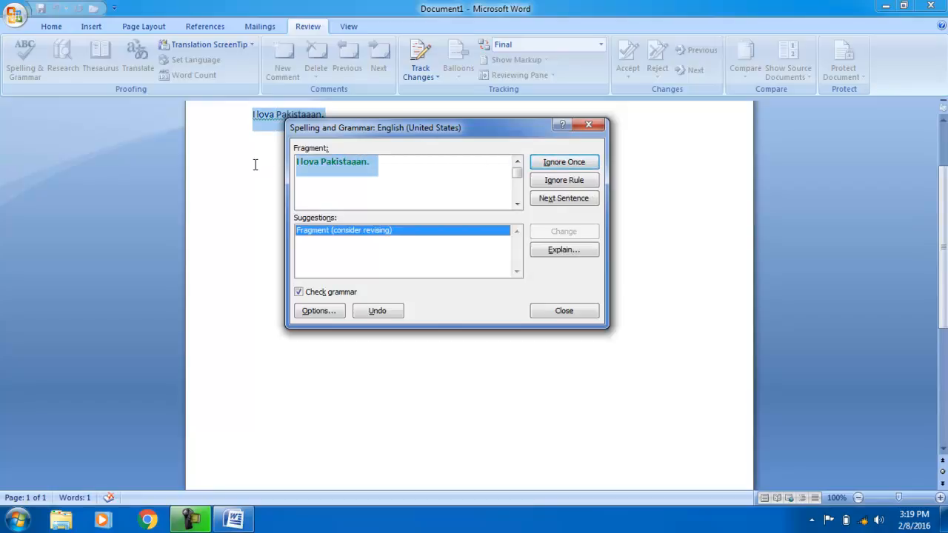
left_click(564, 312)
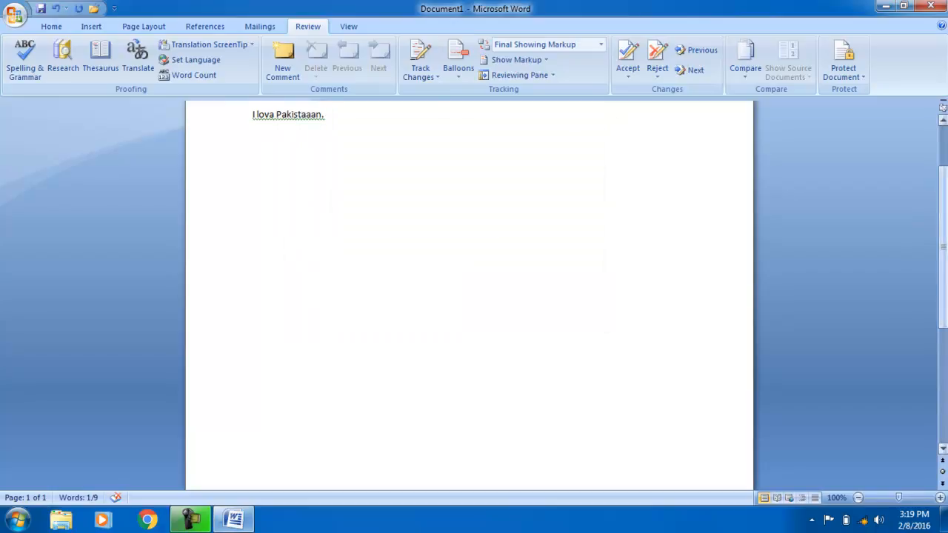
- Ignore the grammar fragment flag on the second sentence once
left_click_drag(943, 248, 943, 216)
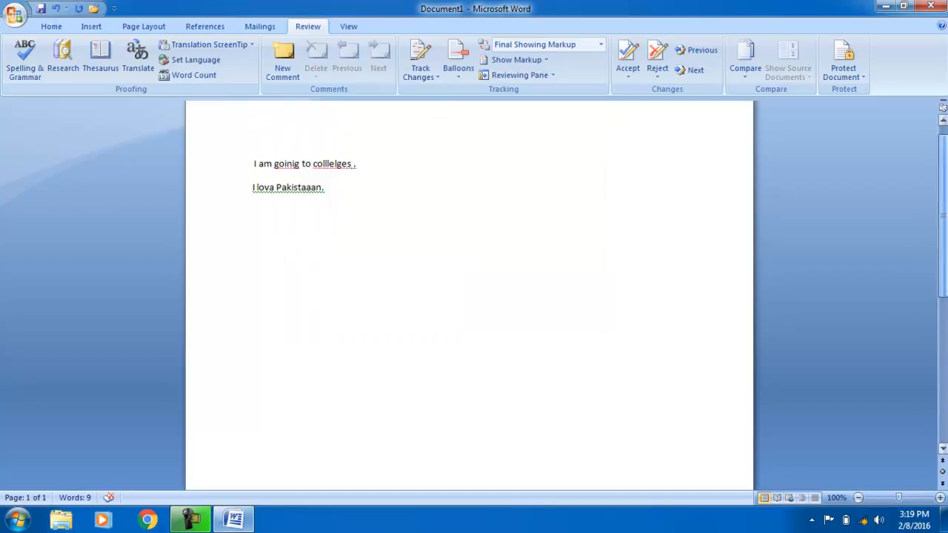
right_click(293, 187)
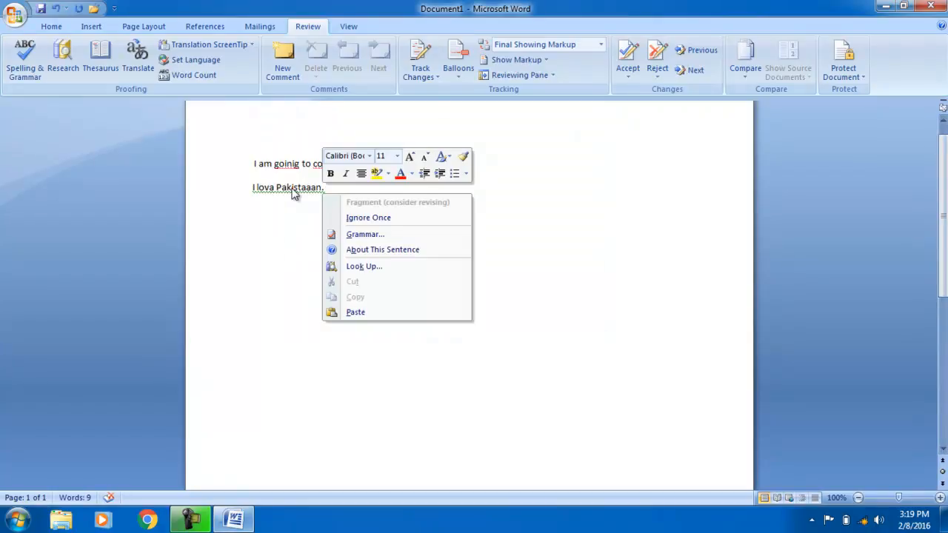
left_click(326, 217)
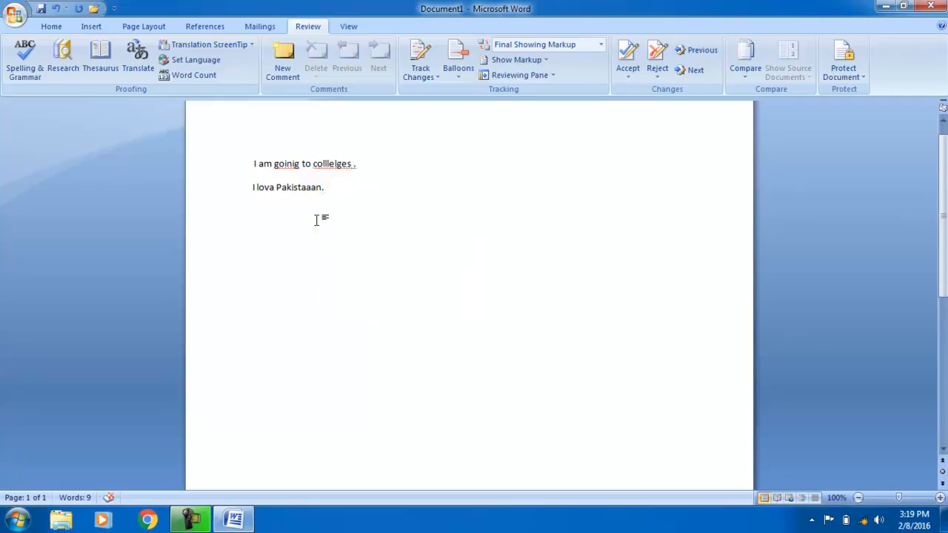
- Run the spelling check on the first line and change "goinig" to "going"
right_click(292, 164)
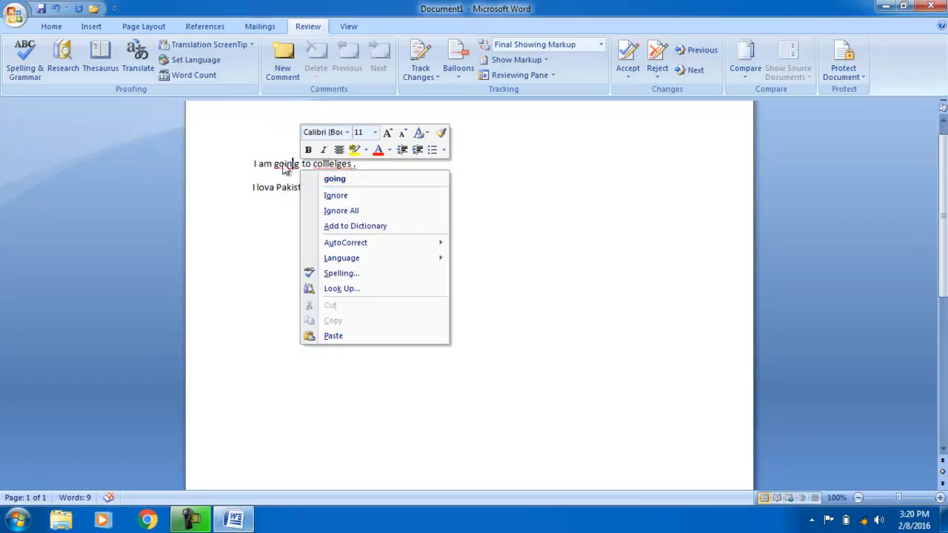
left_click(24, 63)
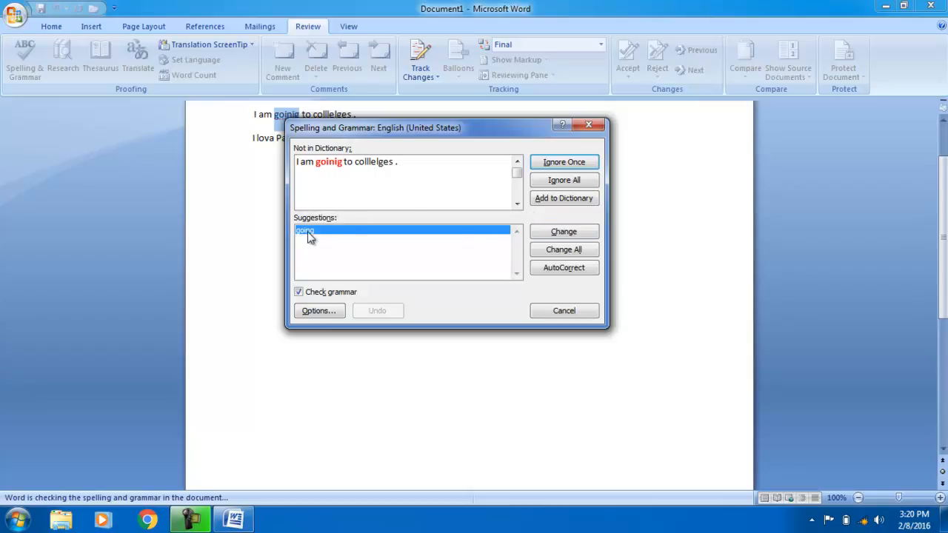
left_click(553, 234)
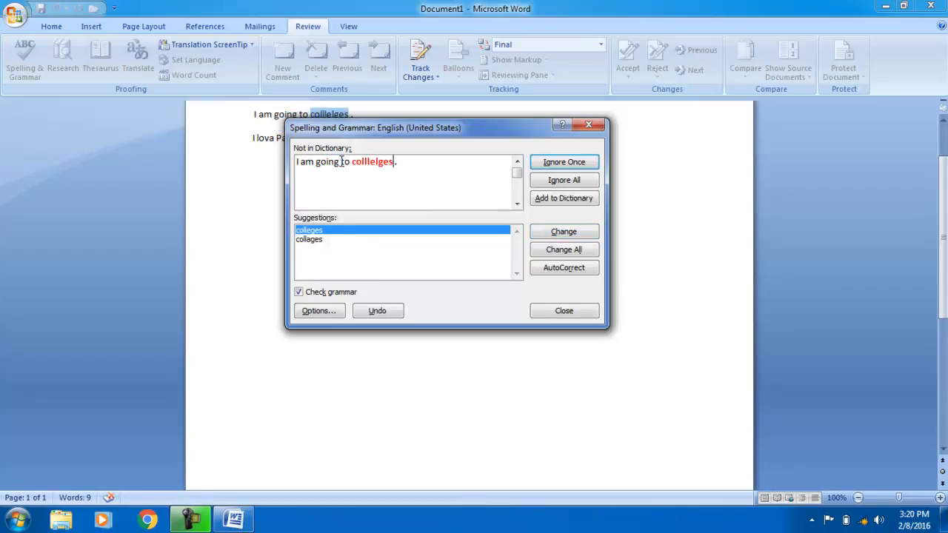
- AutoCorrect the misspelled last word of the first line to "colleges" and close the spelling check
left_click_drag(341, 162, 317, 163)
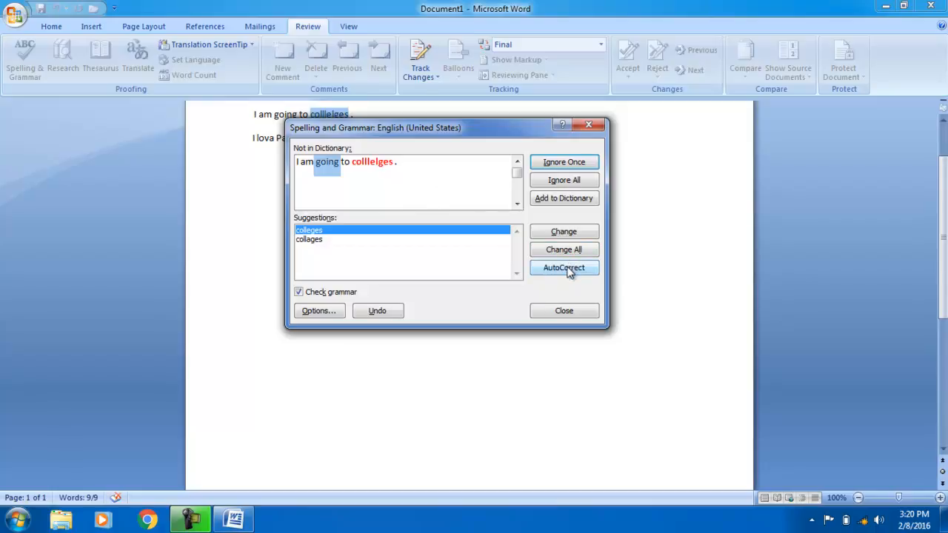
left_click_drag(395, 164, 359, 163)
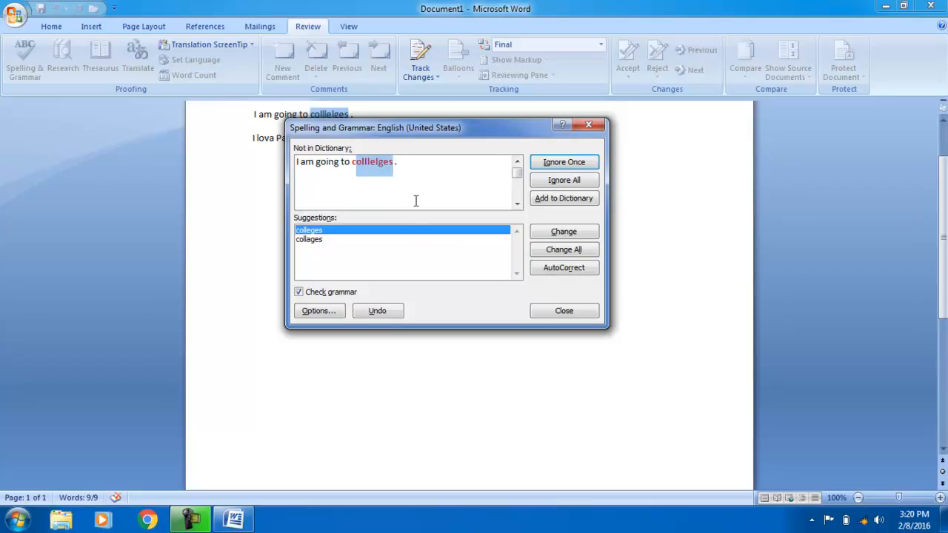
left_click(306, 232)
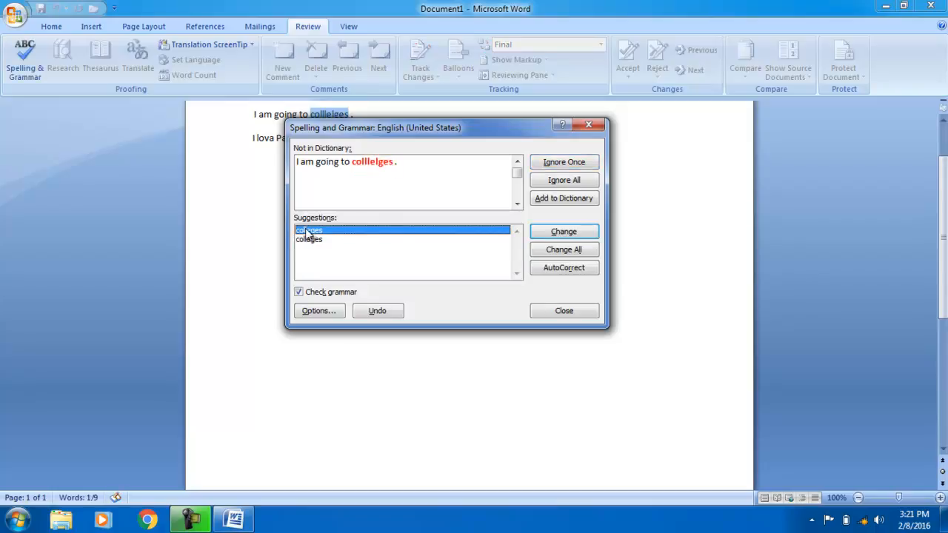
left_click(580, 268)
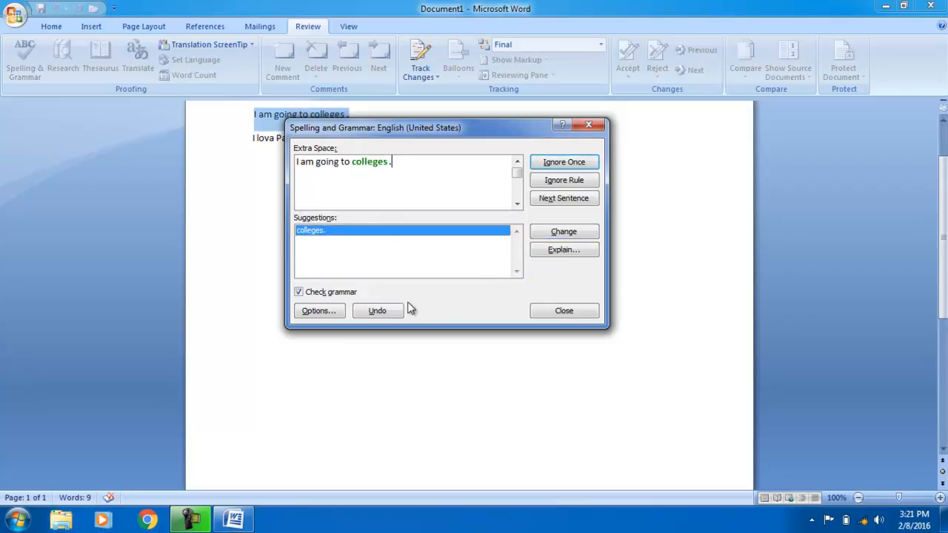
left_click(568, 314)
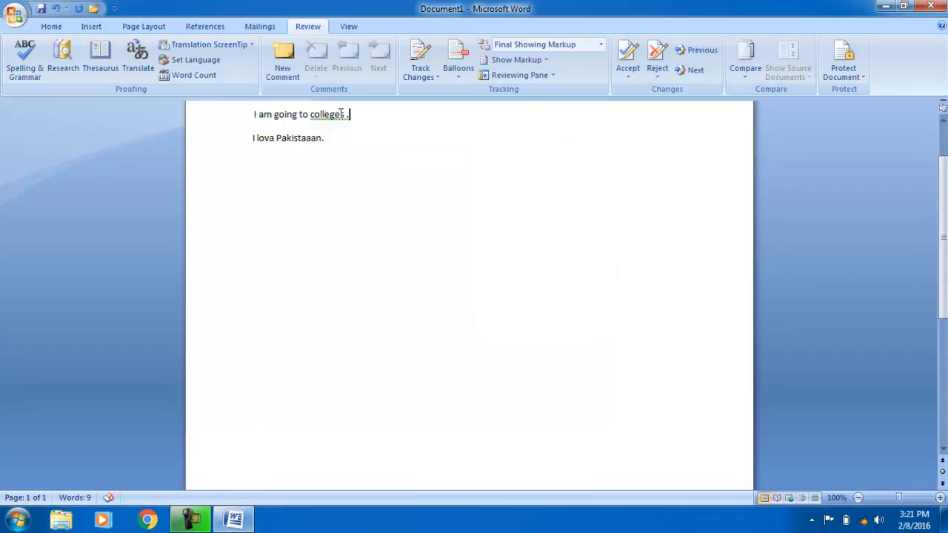
- Ignore the extra-space grammar flag on "colleges ." in the first line
right_click(341, 113)
left_click(379, 147)
left_click_drag(316, 146, 239, 97)
left_click(218, 187)
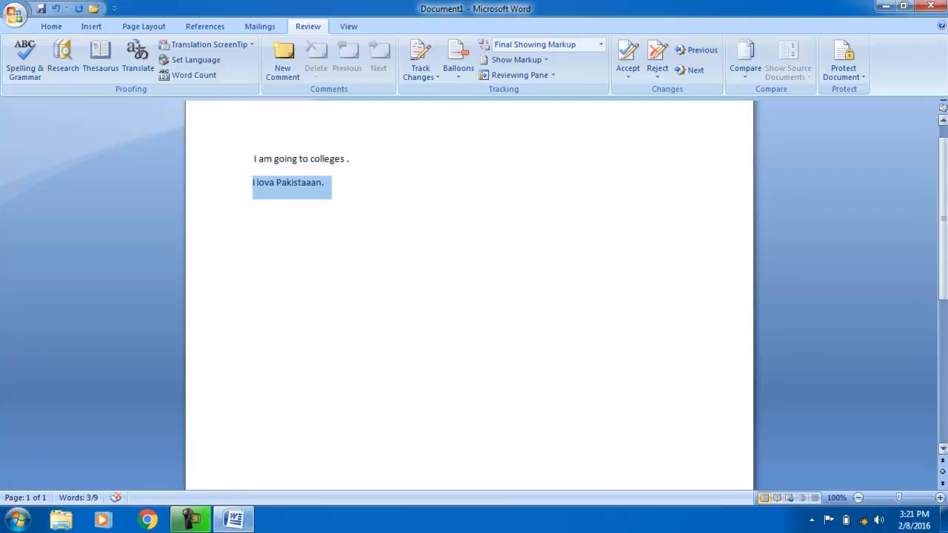
scroll(469, 297, "up", 1)
- Show the Research pane and add the word "computer" at the end of the second line
left_click(402, 244)
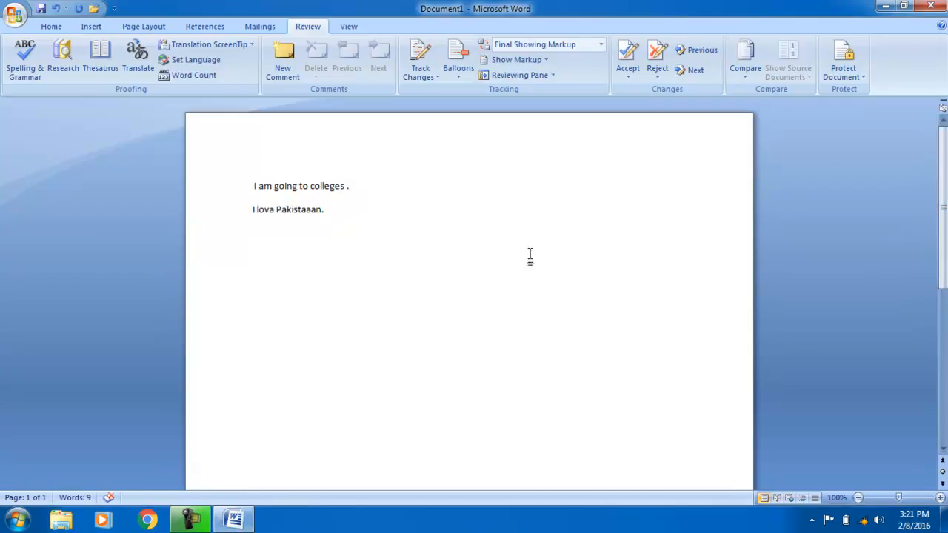
left_click(63, 57)
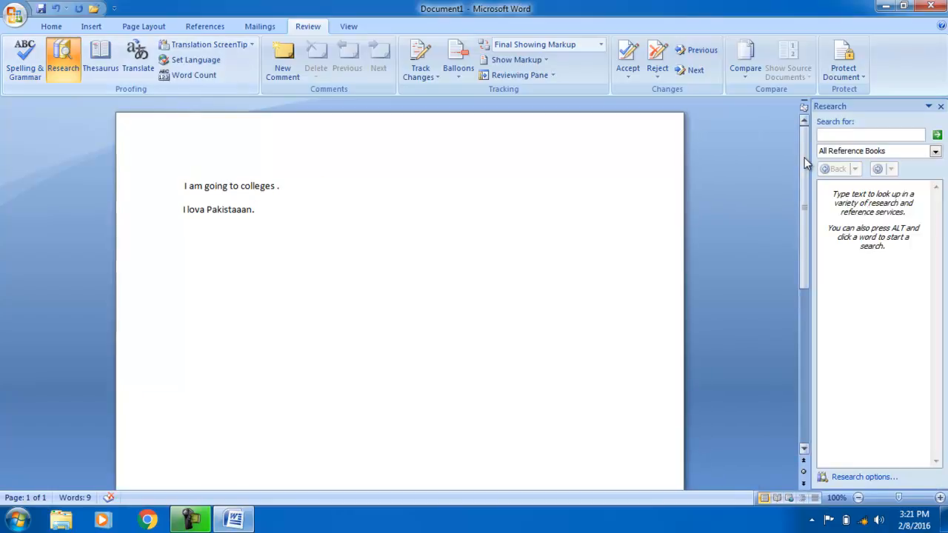
type("computer")
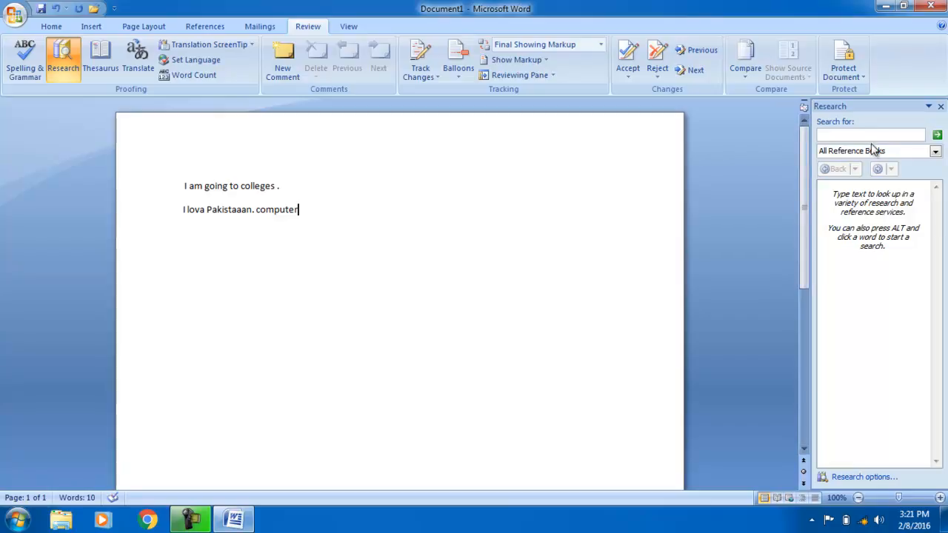
- Research the word "computer" in All Reference Books, and close the Research pane
left_click(871, 140)
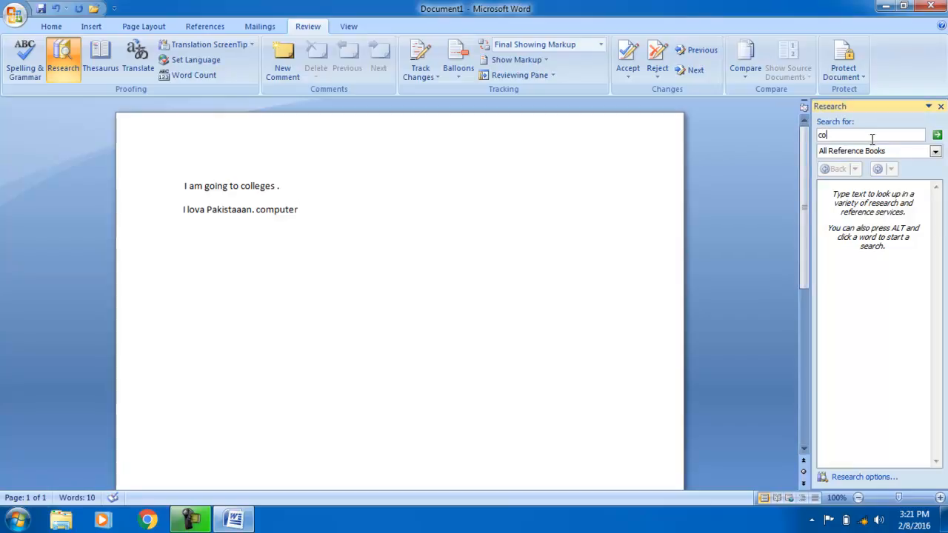
type("computer")
key("Return")
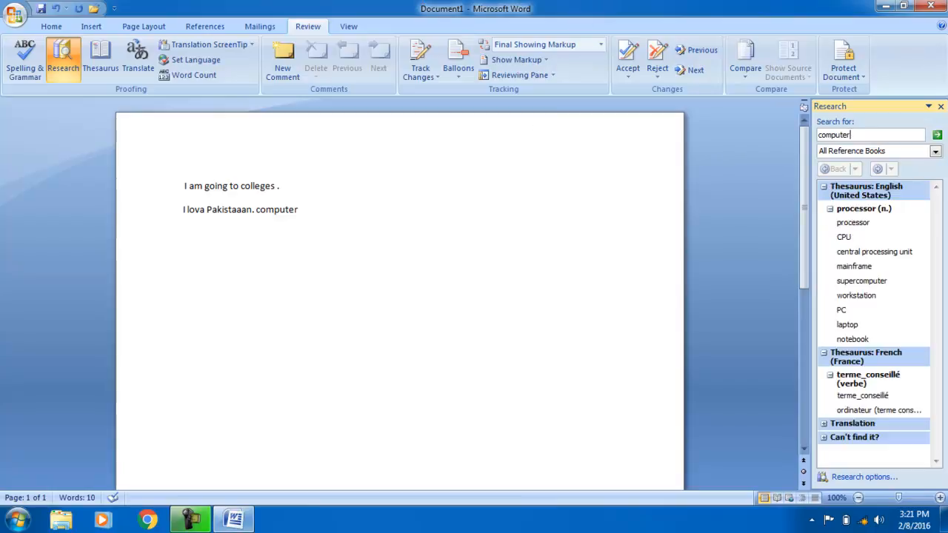
mouse_move(873, 240)
left_click(941, 108)
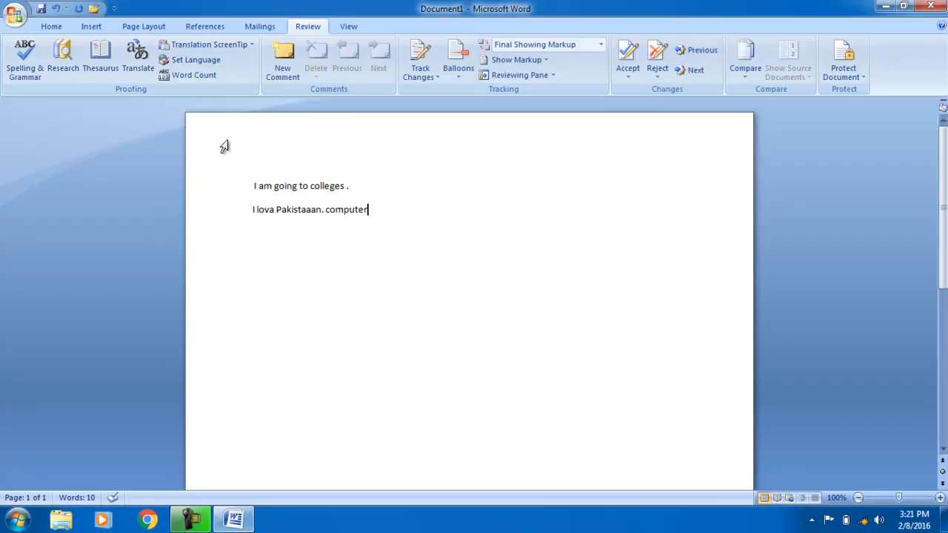
- Check the document's word count statistics and close them
left_click(204, 79)
mouse_move(447, 180)
left_mouse_down()
mouse_move(404, 170)
mouse_move(441, 168)
left_mouse_up()
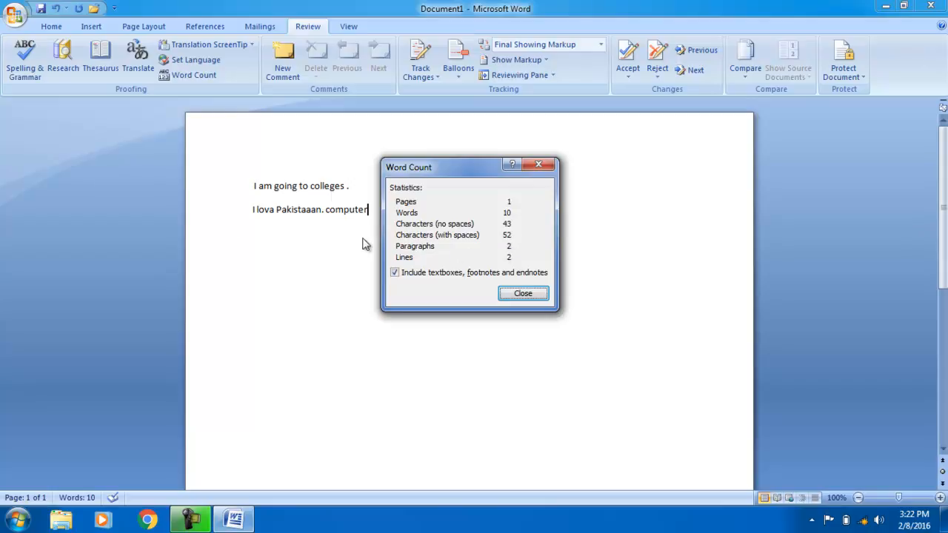
left_click(518, 293)
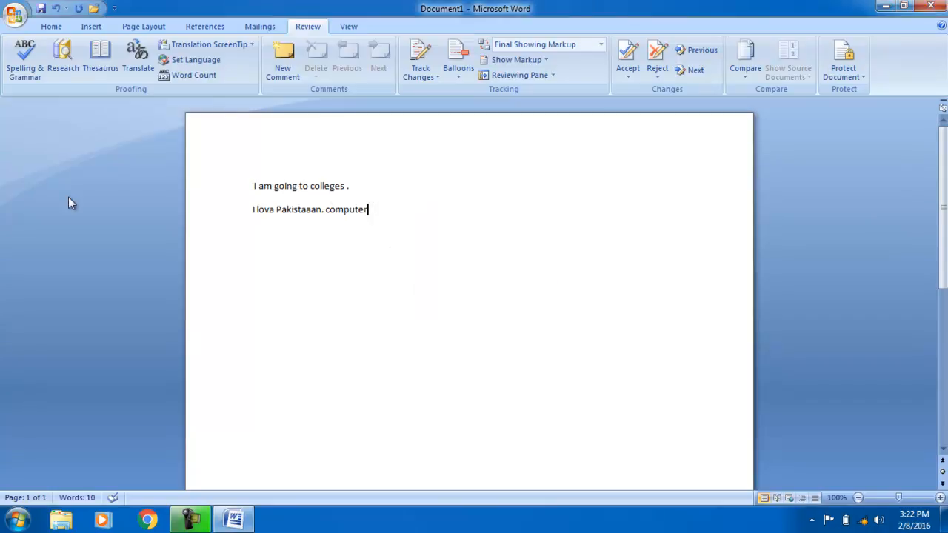
- Attach a comment reading "continue" to the word "colleges" in the first line
left_click_drag(366, 226, 177, 128)
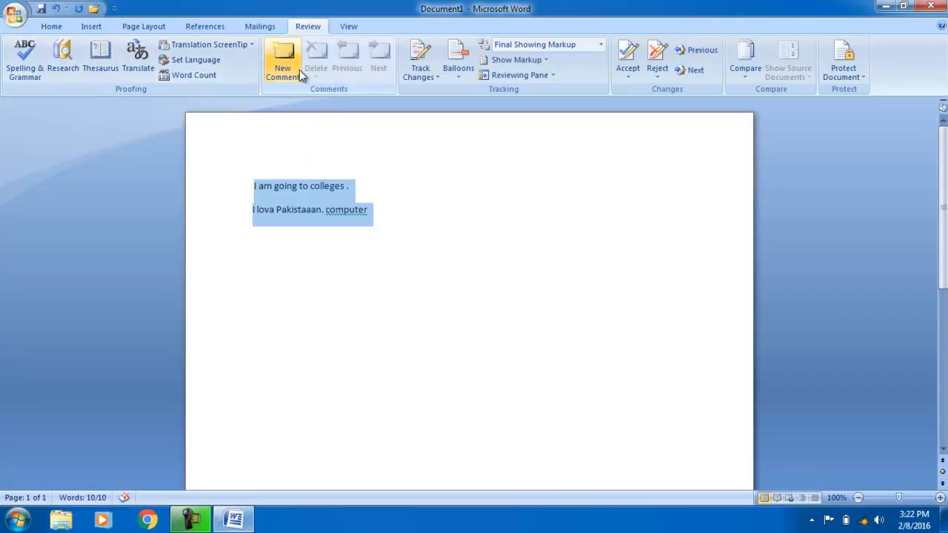
left_click(452, 202)
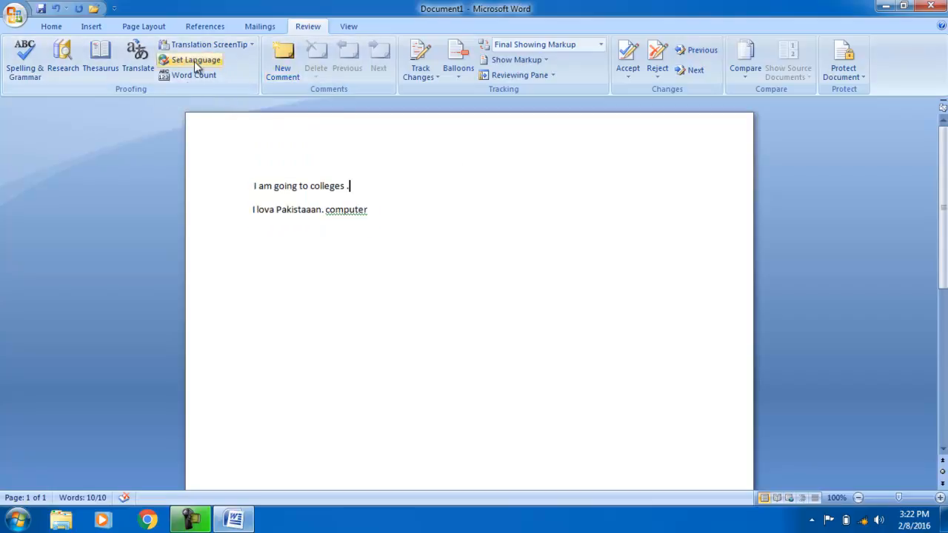
left_click(284, 63)
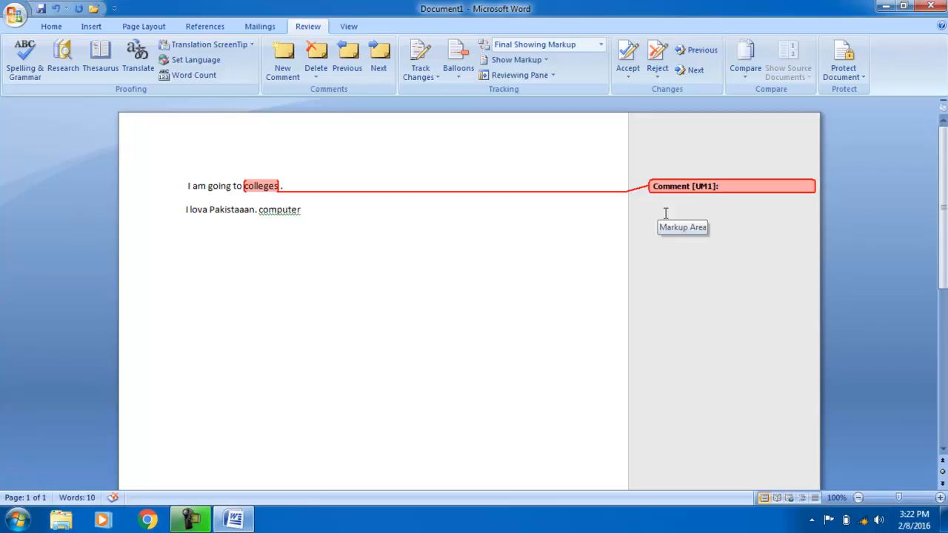
type("continue")
left_click(576, 220)
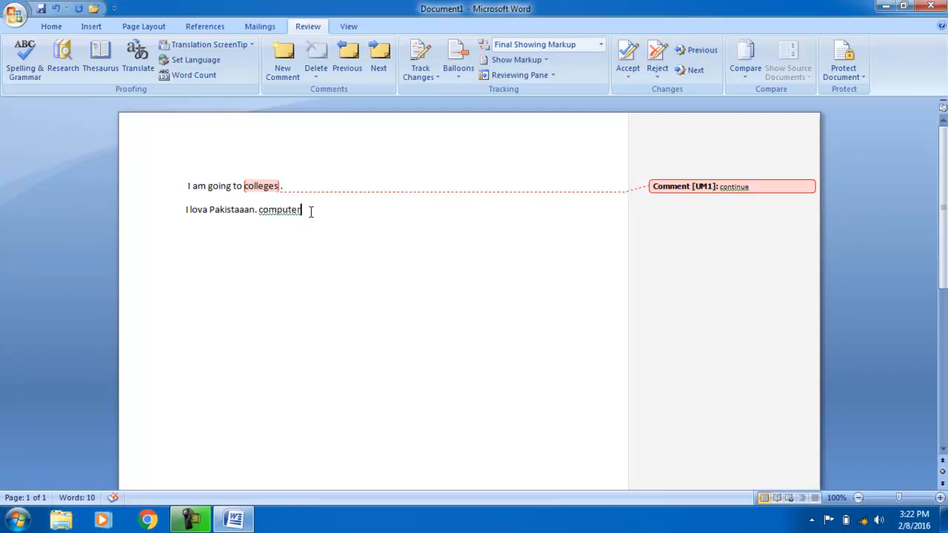
- Attach a comment reading "sidhisahd" to the word "computer" in the second line
left_click(287, 74)
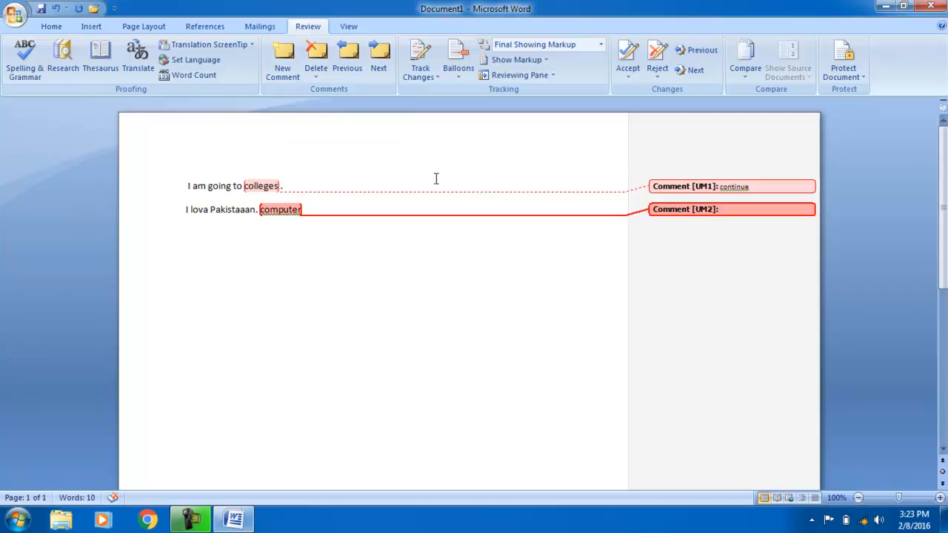
type("sidhisahd")
left_click(498, 349)
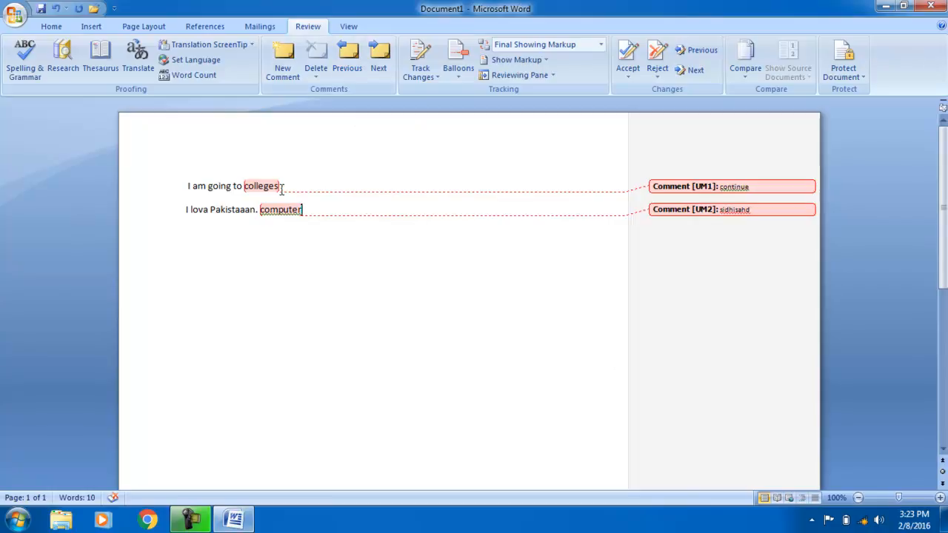
- Move backward and forward between the comments on "computer" and "colleges"
left_click(347, 52)
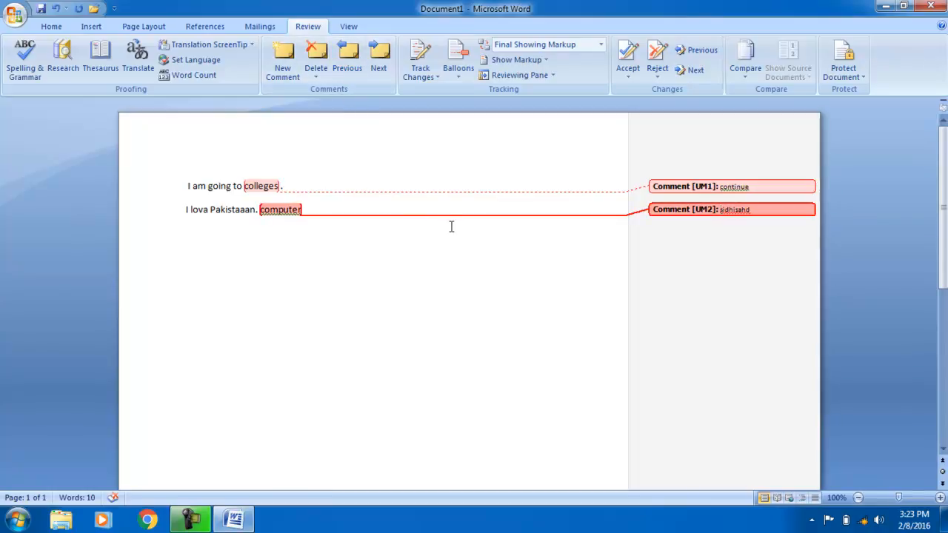
left_click(346, 59)
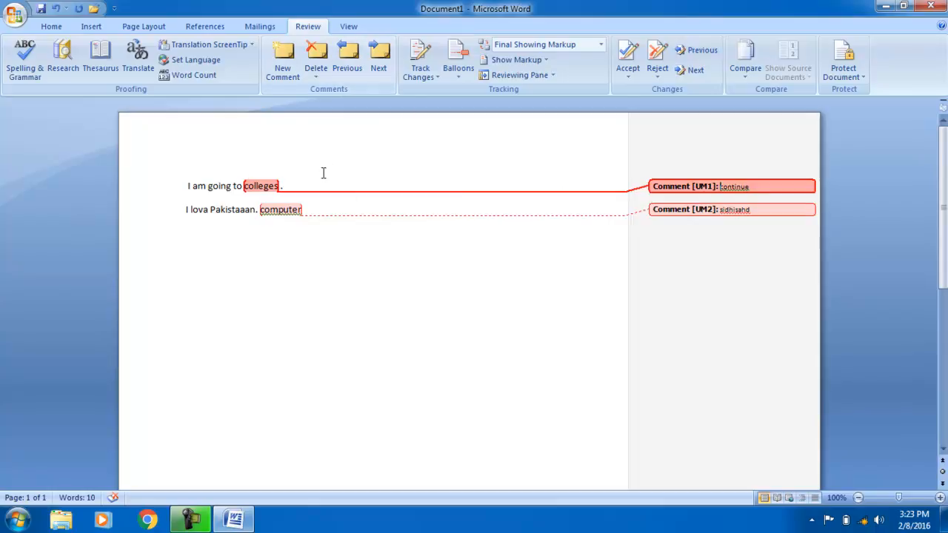
left_click(378, 66)
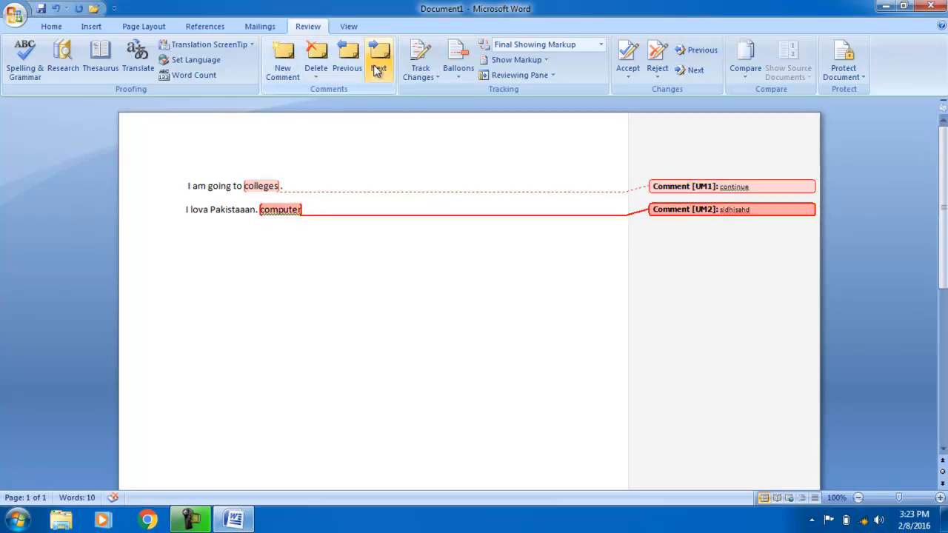
- Delete the comment on "computer" and the comment on "colleges"
left_click(316, 75)
left_click(333, 92)
left_click(282, 192)
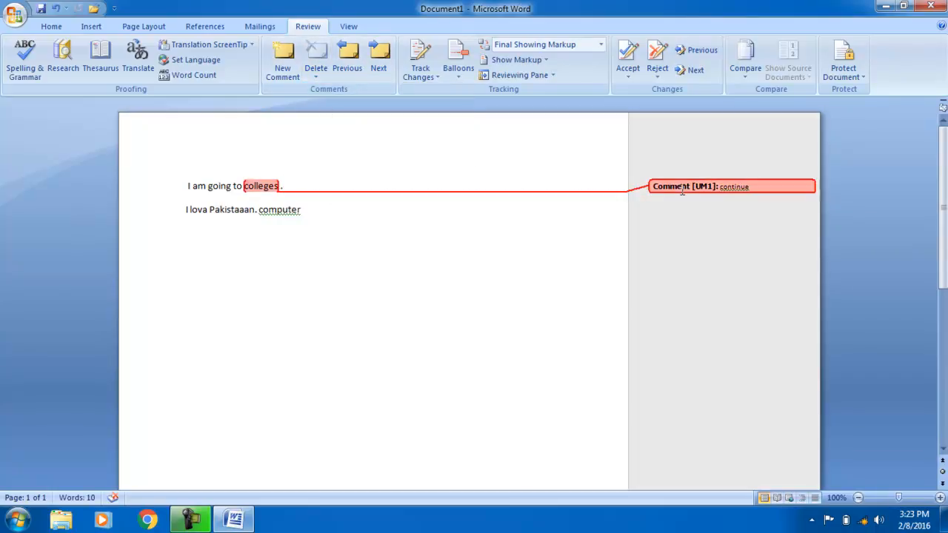
left_click(316, 58)
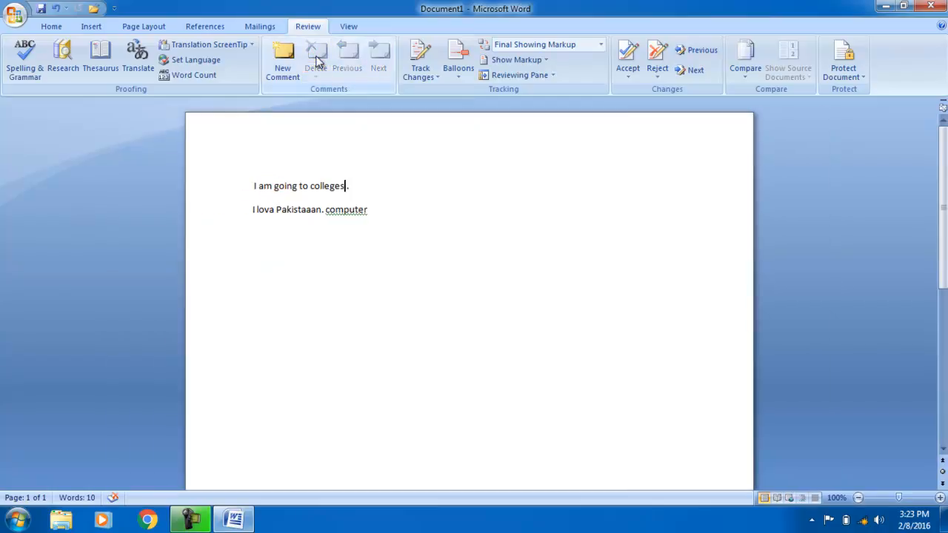
- Replace all the document text with three paragraphs of sample text generated by =rand(3)
triple_click(188, 182)
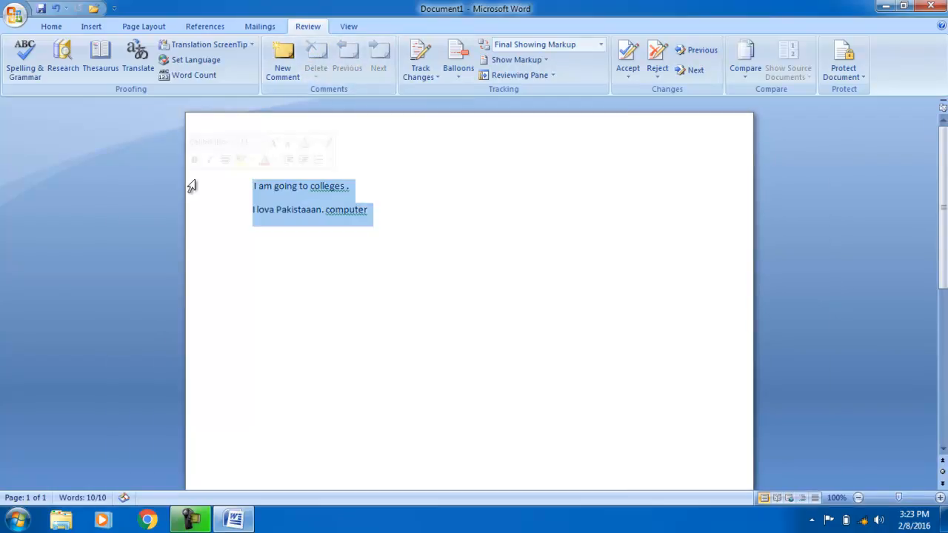
key("Delete")
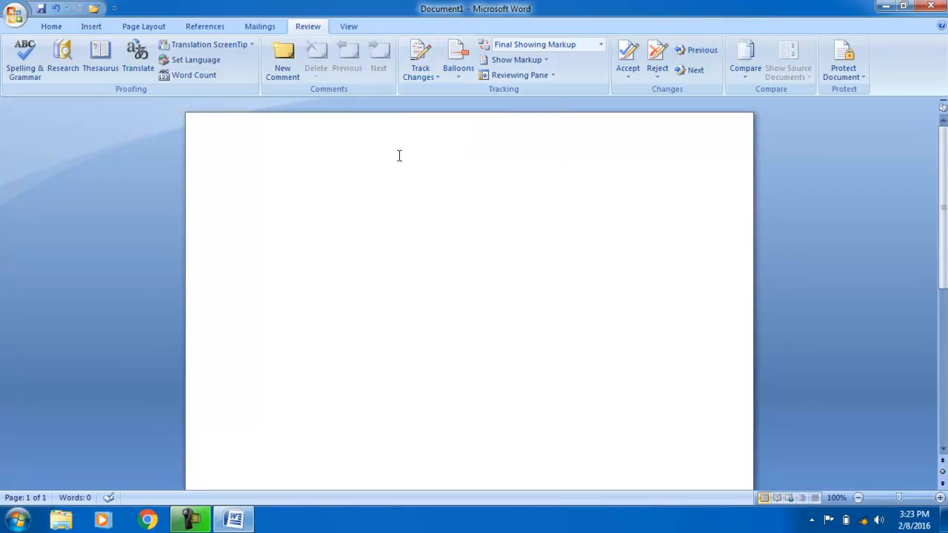
type("=rand(3)")
key("Return")
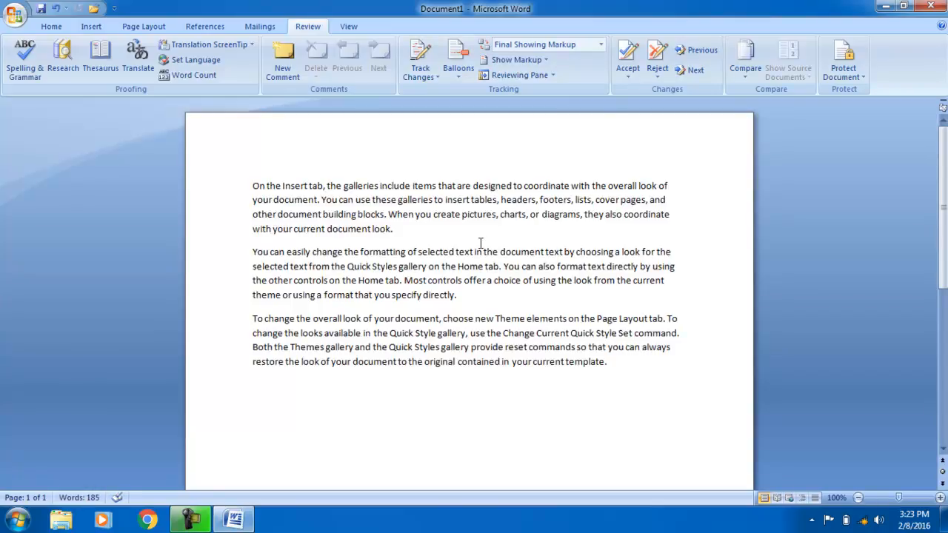
- Turn on Track Changes and insert a long run of random letters inside "galleries" in the first line
left_click(421, 55)
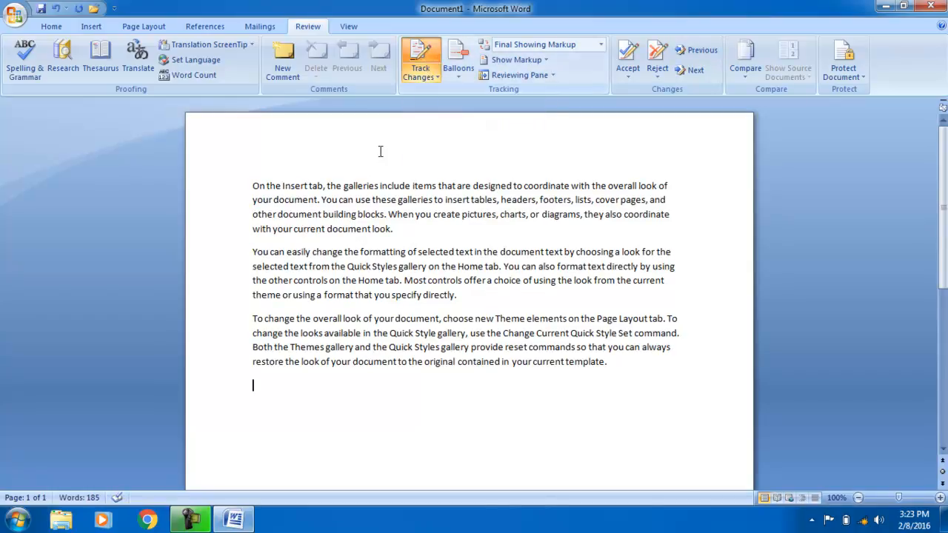
left_click(358, 186)
type("gusydguasyhduyhasdihsiudoasjdosiajdo")
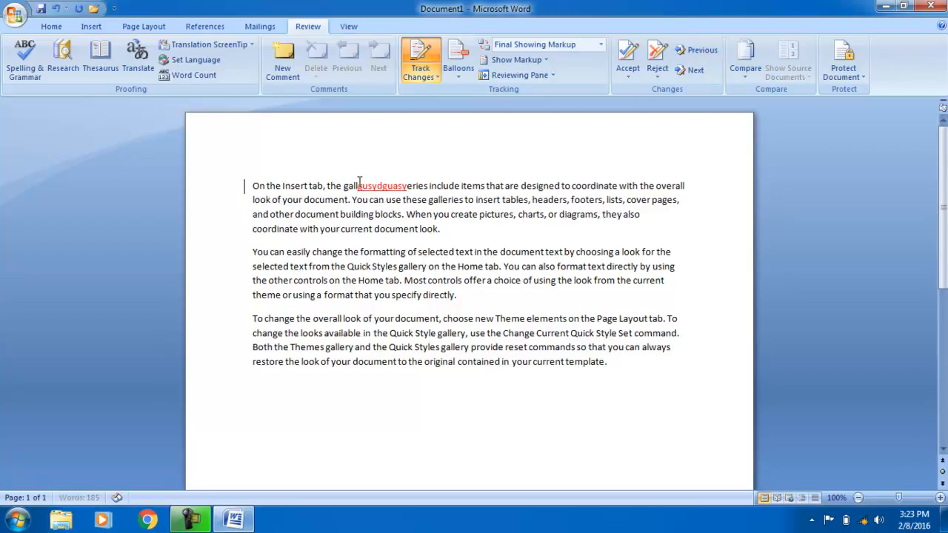
type("js audiufjdiugji ujtiuj")
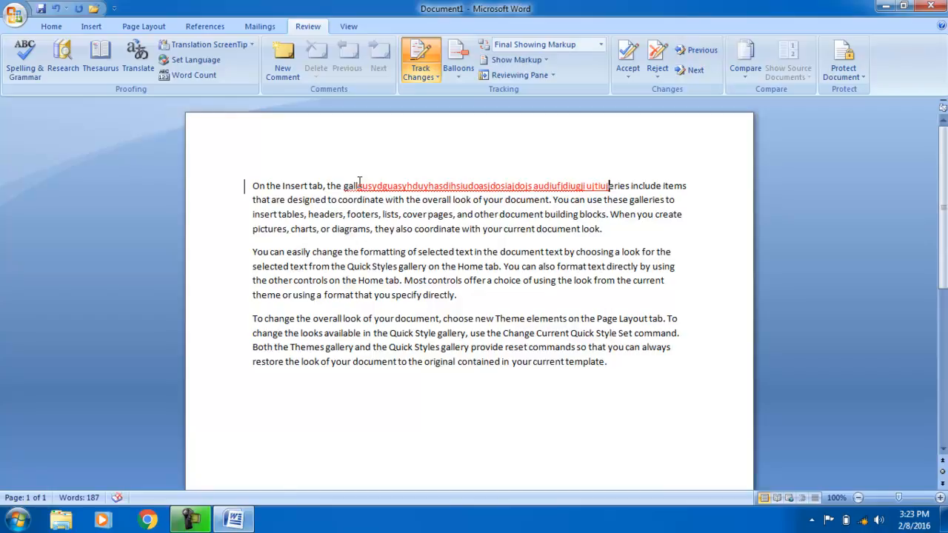
- Delete the inserted random letters and the original text before them in the first line, back to the start of "On"
key("BackSpace")
key("BackSpace")
key("BackSpace")
key("BackSpace")
key("BackSpace")
key("BackSpace")
key("BackSpace")
key("BackSpace")
key("BackSpace")
key("BackSpace")
key("BackSpace")
key("BackSpace")
key("BackSpace")
key("BackSpace")
key("BackSpace")
key("BackSpace")
key("BackSpace")
key("BackSpace")
key("BackSpace")
key("BackSpace")
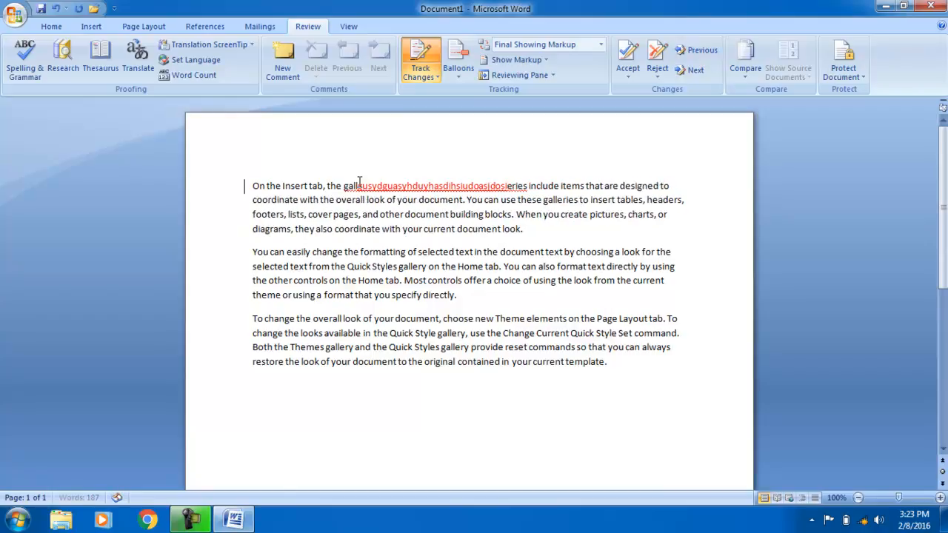
key("BackSpace")
key("BackSpace")
key("BackSpace")
key("BackSpace")
key("BackSpace")
key("BackSpace")
key("BackSpace")
key("BackSpace")
key("BackSpace")
key("BackSpace")
key("BackSpace")
key("BackSpace")
key("BackSpace")
key("BackSpace")
key("BackSpace")
key("BackSpace")
key("BackSpace")
key("BackSpace")
key("BackSpace")
key("BackSpace")
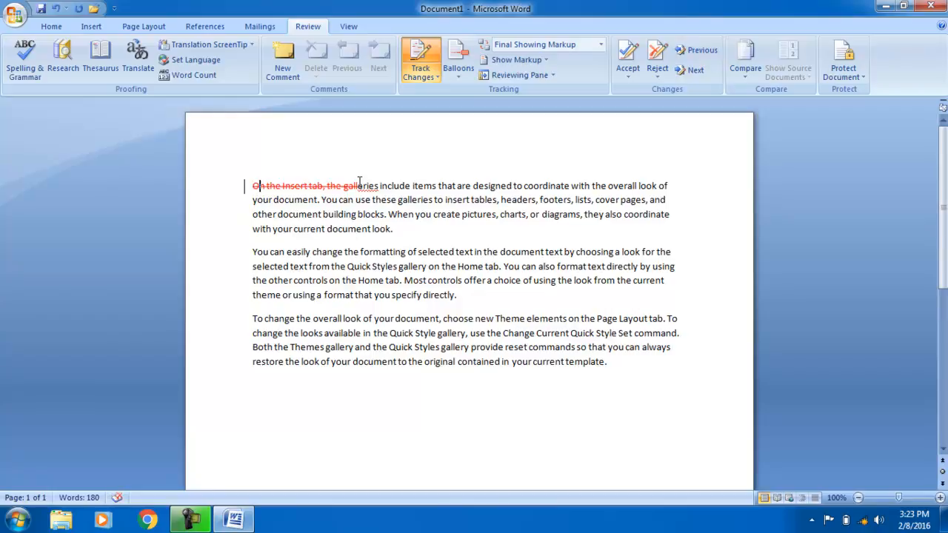
- Extend the tracked deletion in the first line through "galleries include items tha"
key("shift+Right")
key("shift+Right")
key("shift+Right")
key("shift+Right")
key("shift+Right")
key("shift+Right")
key("shift+Right")
key("shift+Right")
key("shift+Right")
key("shift+Right")
key("shift+Right")
key("shift+Right")
key("shift+Right")
key("shift+Right")
key("shift+Right")
key("shift+Right")
key("shift+Right")
key("shift+Right")
key("shift+Right")
key("shift+Right")
key("Right")
key("BackSpace")
key("BackSpace")
key("BackSpace")
key("BackSpace")
key("BackSpace")
key("BackSpace")
key("BackSpace")
key("BackSpace")
key("BackSpace")
key("BackSpace")
key("BackSpace")
key("BackSpace")
key("BackSpace")
key("BackSpace")
key("BackSpace")
key("BackSpace")
key("BackSpace")
key("BackSpace")
key("BackSpace")
key("BackSpace")
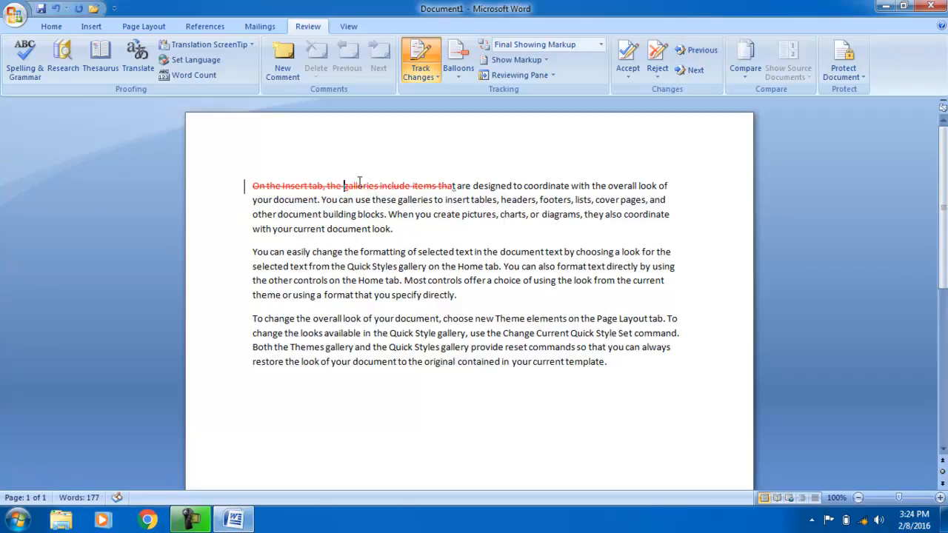
key("BackSpace")
key("BackSpace")
key("BackSpace")
key("BackSpace")
key("BackSpace")
key("BackSpace")
key("BackSpace")
key("BackSpace")
key("BackSpace")
key("BackSpace")
- Delete the entire document text, all three paragraphs, with change tracking on
left_click_drag(457, 189, 249, 164)
key("Delete")
key("ctrl+a")
key("Delete")
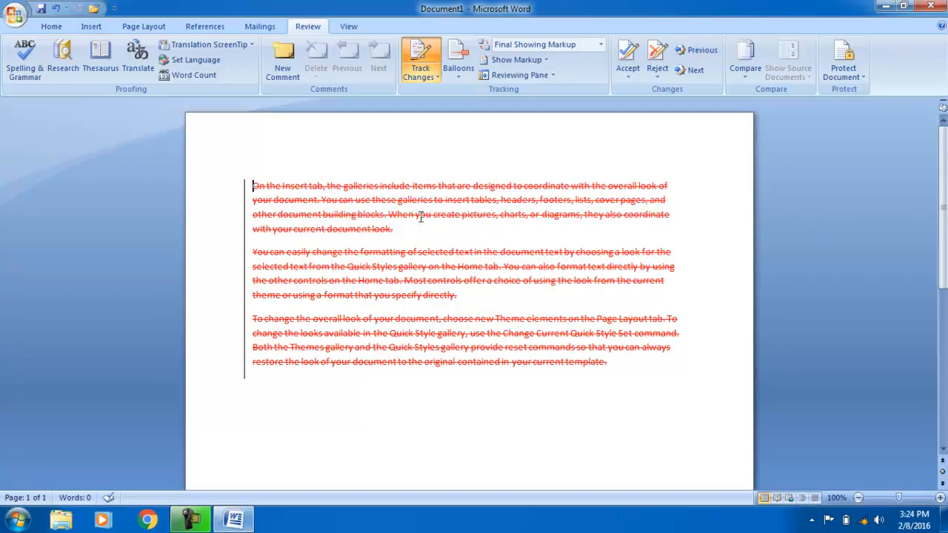
- Reject the tracked deletion of the three paragraphs and move to the next change
left_click(660, 74)
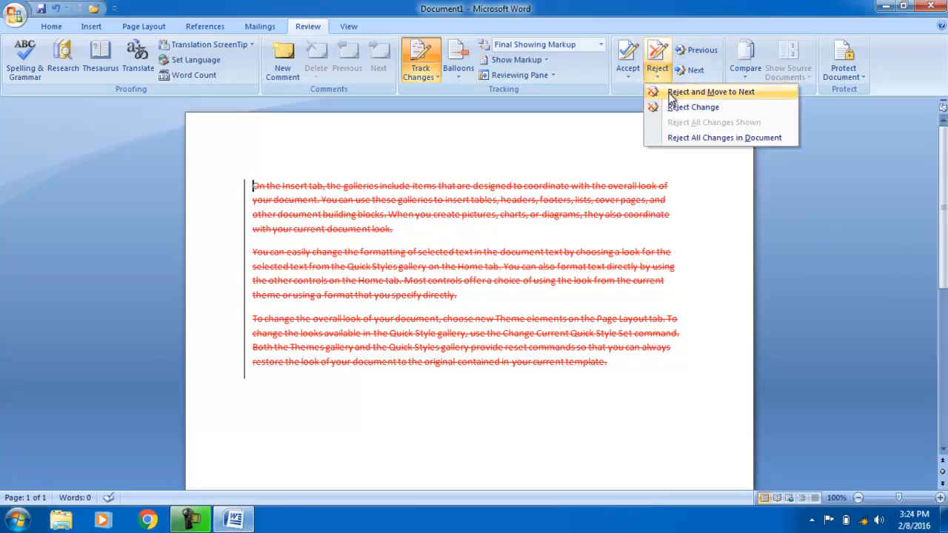
left_click(689, 92)
left_click(483, 292)
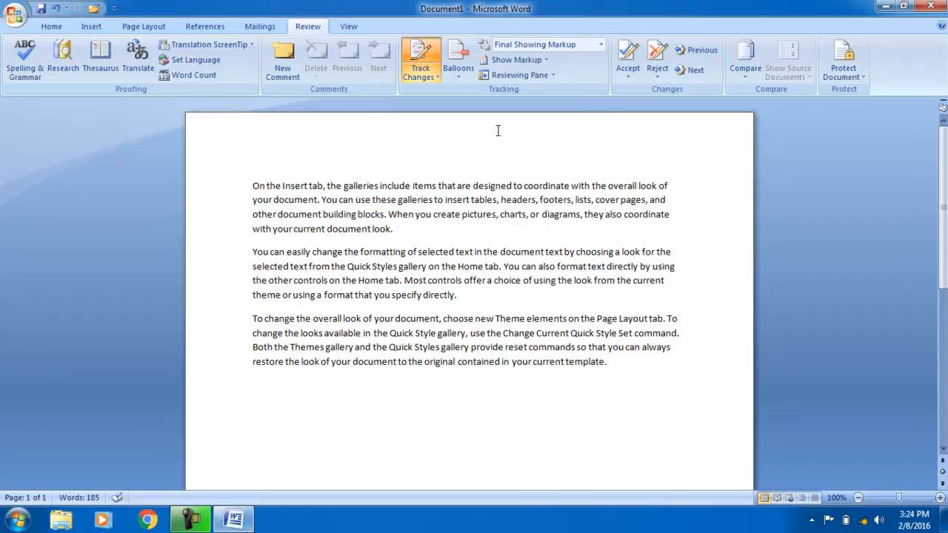
- Turn Track Changes on and add "Udhfiuhdsiufhidujfiudh auihi uhriuji utiuiutheiuhji" below the last paragraph
left_click_drag(253, 185, 610, 428)
left_click(642, 372)
left_click_drag(642, 372, 108, 185)
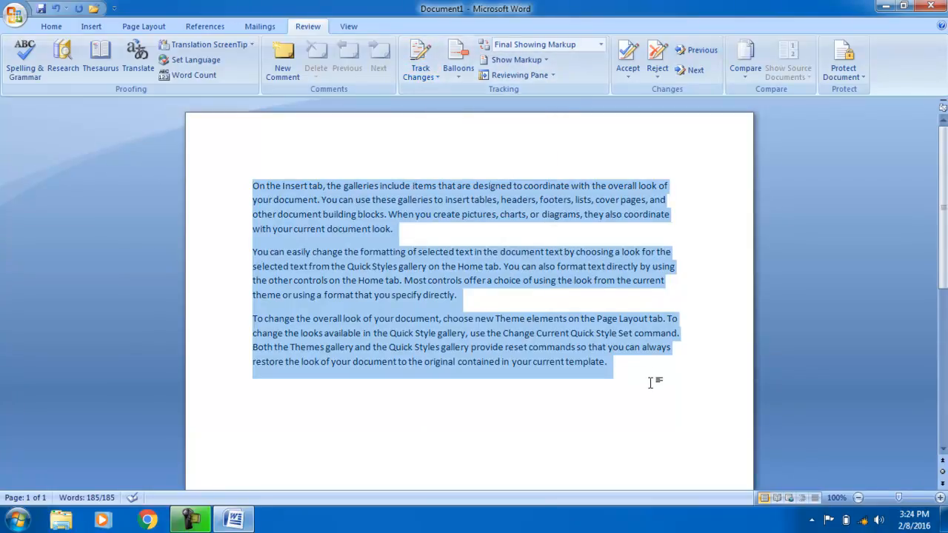
left_click(656, 379)
left_click(427, 57)
type("Udhfiuhdsiufhidujfiudh auihi uhriuji utiuiutheiuhji")
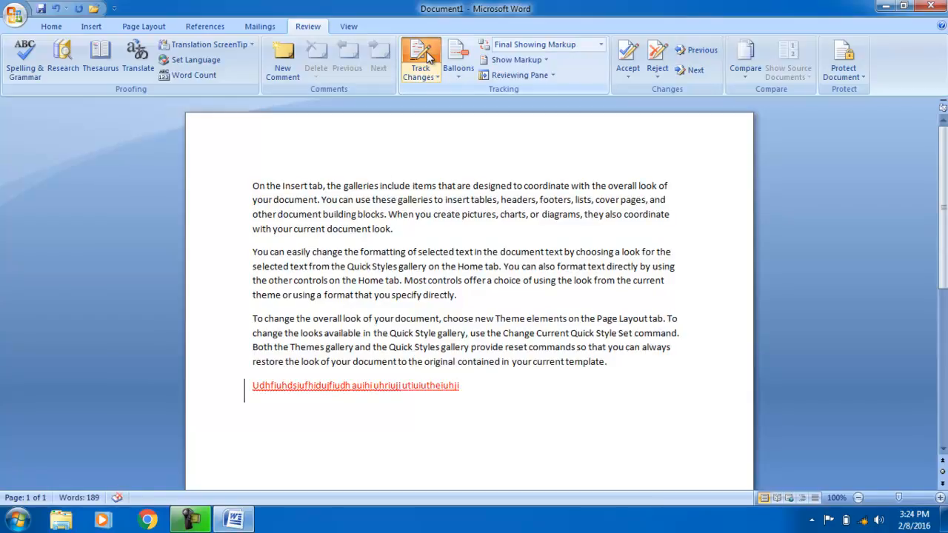
- Erase the gibberish line below the last paragraph
key("BackSpace")
key("BackSpace")
key("BackSpace")
key("BackSpace")
key("BackSpace")
key("BackSpace")
key("BackSpace")
key("BackSpace")
key("BackSpace")
key("BackSpace")
key("BackSpace")
key("BackSpace")
key("BackSpace")
key("BackSpace")
key("BackSpace")
key("BackSpace")
key("BackSpace")
key("BackSpace")
key("BackSpace")
key("BackSpace")
key("BackSpace")
key("BackSpace")
key("BackSpace")
key("BackSpace")
key("BackSpace")
key("BackSpace")
key("BackSpace")
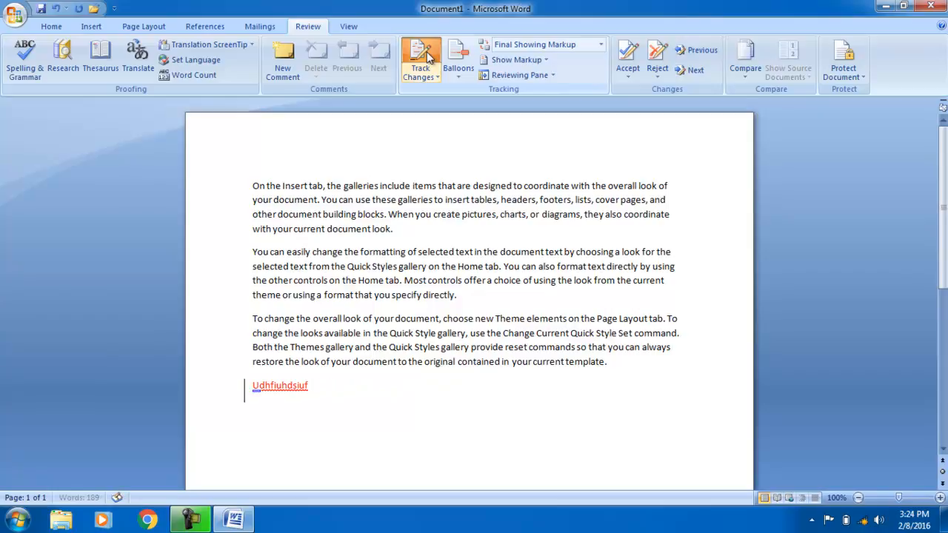
key("BackSpace")
key("BackSpace")
key("BackSpace")
key("BackSpace")
key("BackSpace")
key("BackSpace")
key("BackSpace")
- Delete "tore the look of your document to the original contained in your current template." with change tracking on, and accept the tracked deletion
key("BackSpace")
key("BackSpace")
key("BackSpace")
key("BackSpace")
key("BackSpace")
key("BackSpace")
key("BackSpace")
key("BackSpace")
key("BackSpace")
key("BackSpace")
key("BackSpace")
key("BackSpace")
key("BackSpace")
key("BackSpace")
key("BackSpace")
key("BackSpace")
key("BackSpace")
key("BackSpace")
key("BackSpace")
key("BackSpace")
key("BackSpace")
key("BackSpace")
key("BackSpace")
key("BackSpace")
key("BackSpace")
key("BackSpace")
key("BackSpace")
key("BackSpace")
key("BackSpace")
key("BackSpace")
key("BackSpace")
key("BackSpace")
key("BackSpace")
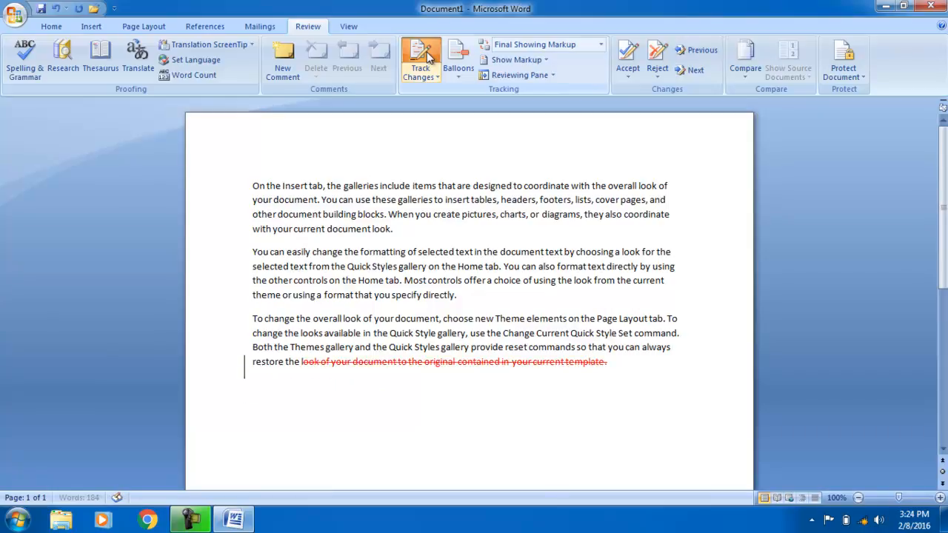
key("BackSpace")
left_click(629, 58)
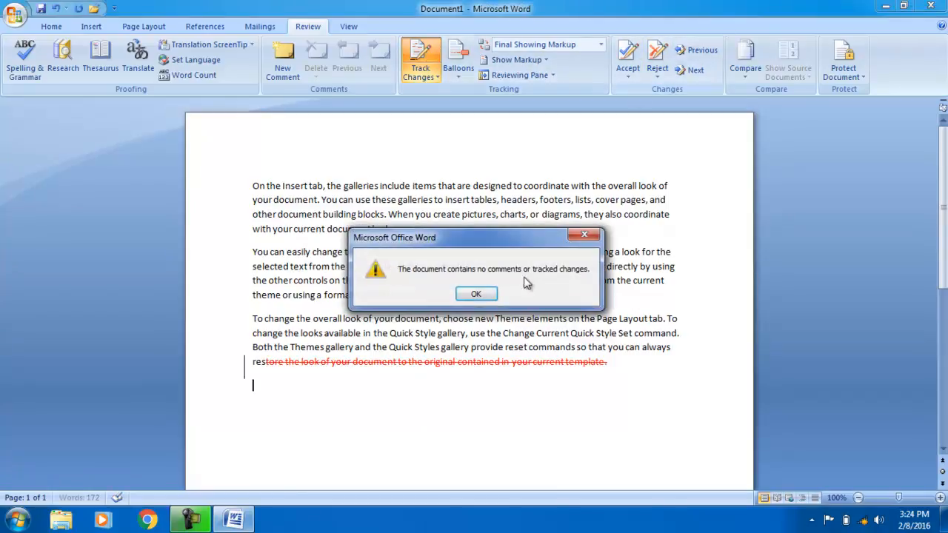
left_click(489, 300)
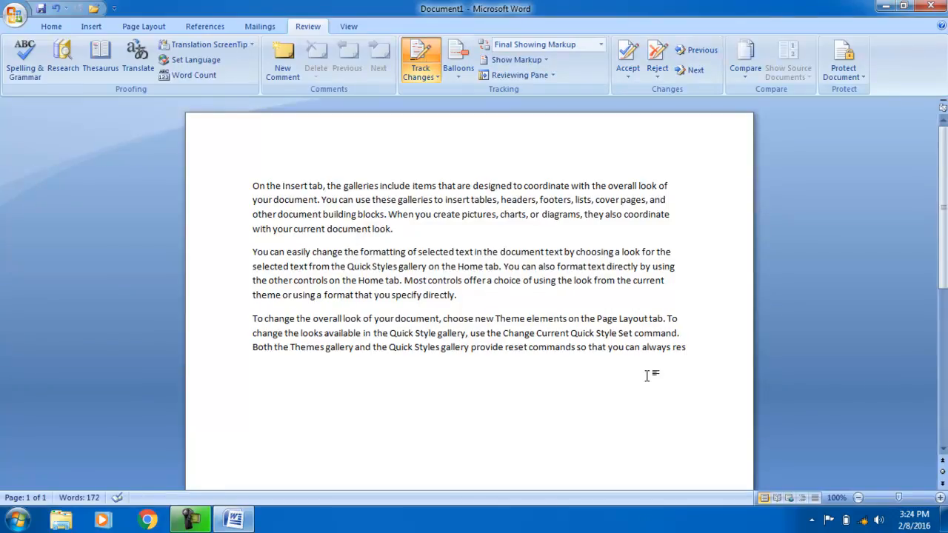
- Restrict editing of the document to No changes (Read only) and start enforcing protection with a new password
left_click(844, 70)
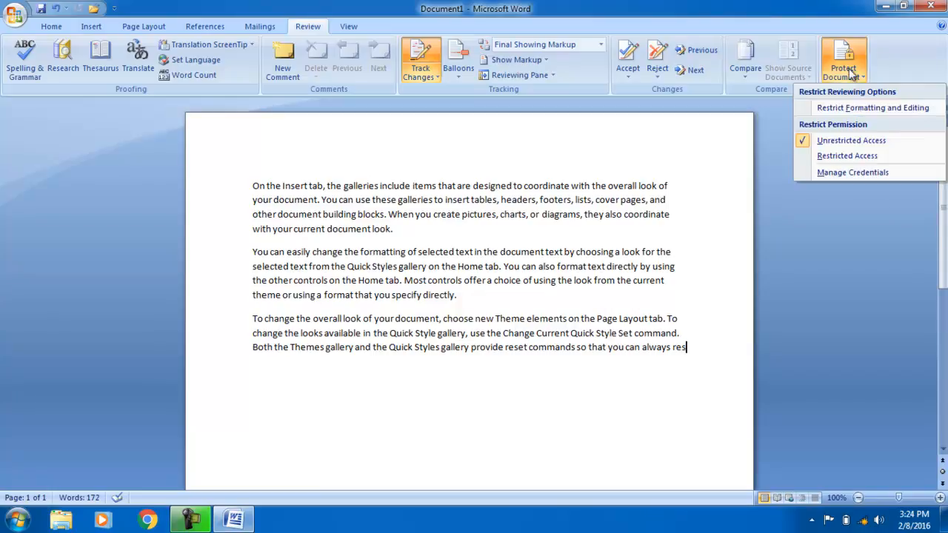
left_click(858, 110)
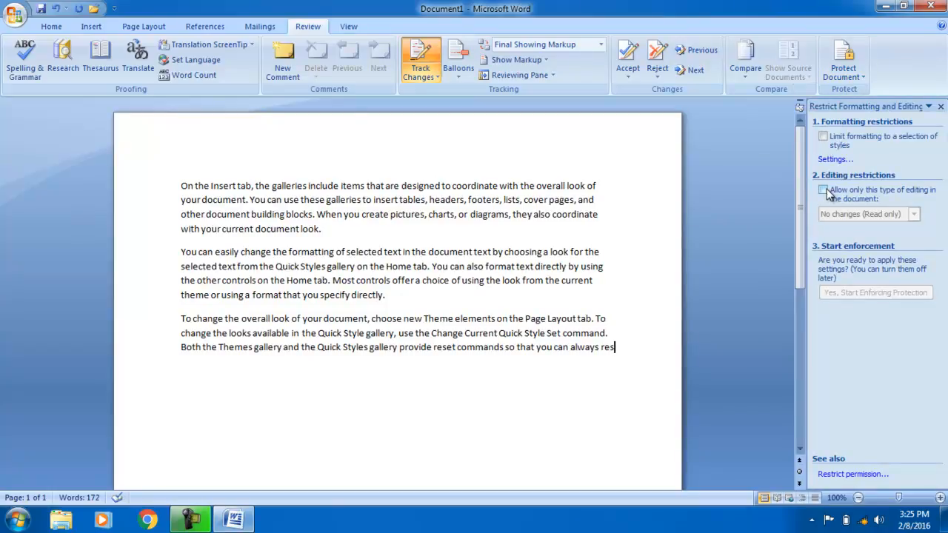
left_click(826, 193)
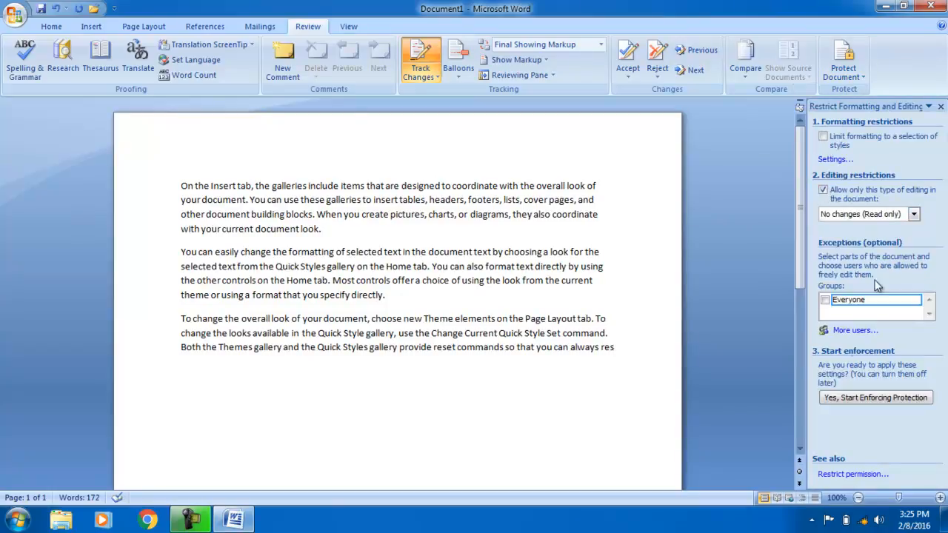
left_click(897, 405)
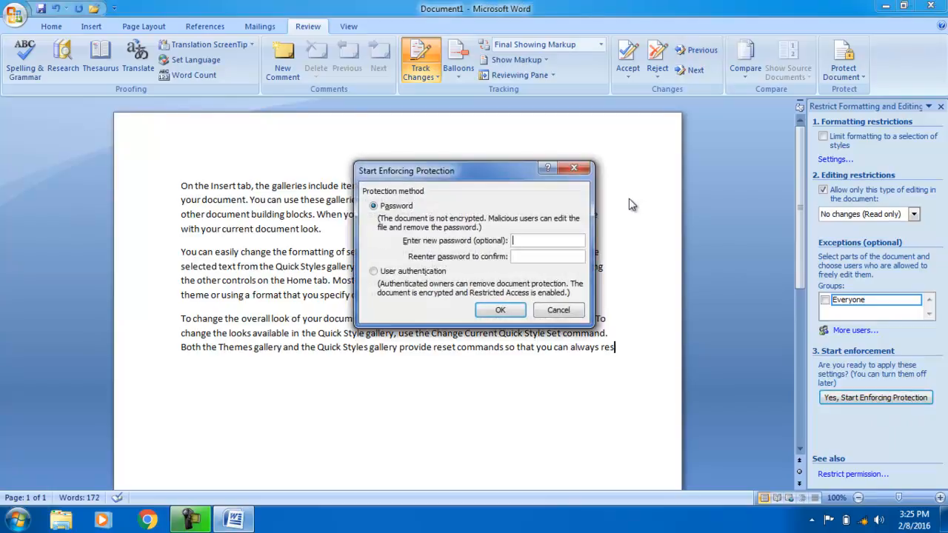
type("•••")
left_click(499, 310)
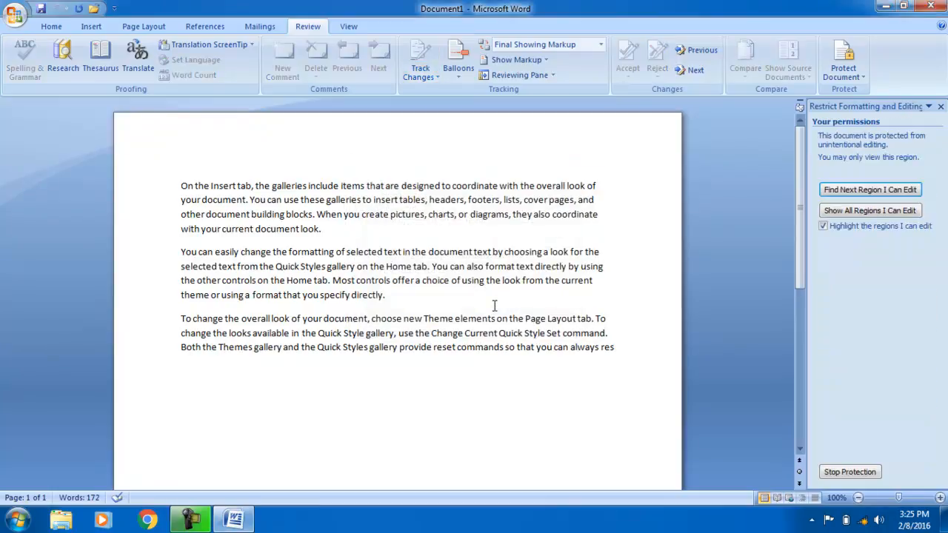
- Try to delete characters after "Most controls" in the second paragraph of the protected document
left_click(391, 284)
key("BackSpace")
key("BackSpace")
- Check which Mailings, References, Page Layout, Insert, Home, View and Review commands are available in the protected document
left_click(260, 27)
left_click(205, 27)
left_click(148, 27)
left_click(91, 27)
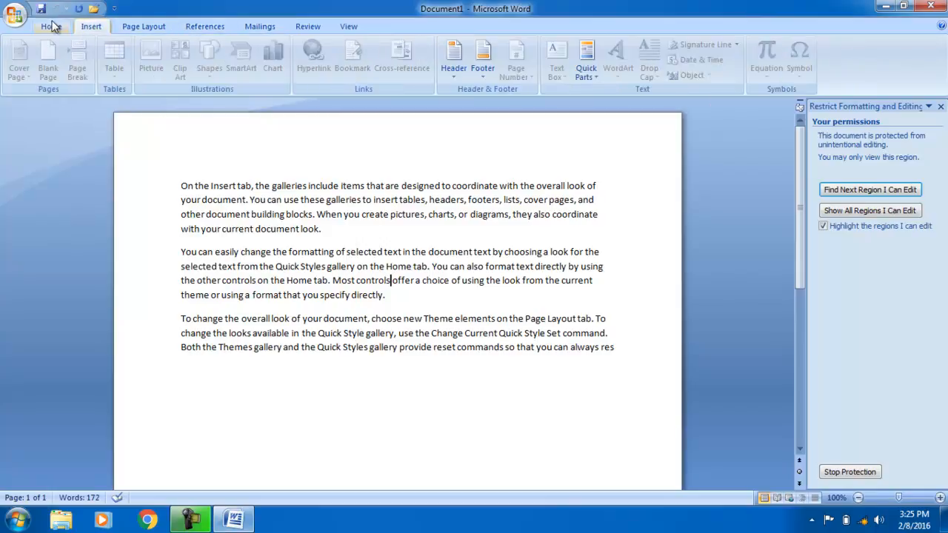
left_click(51, 26)
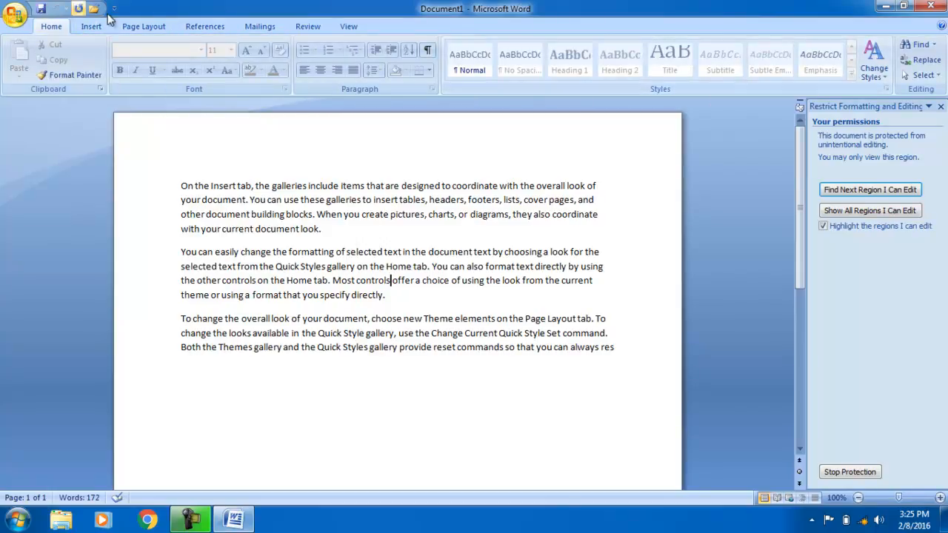
scroll(205, 30, "down", 4)
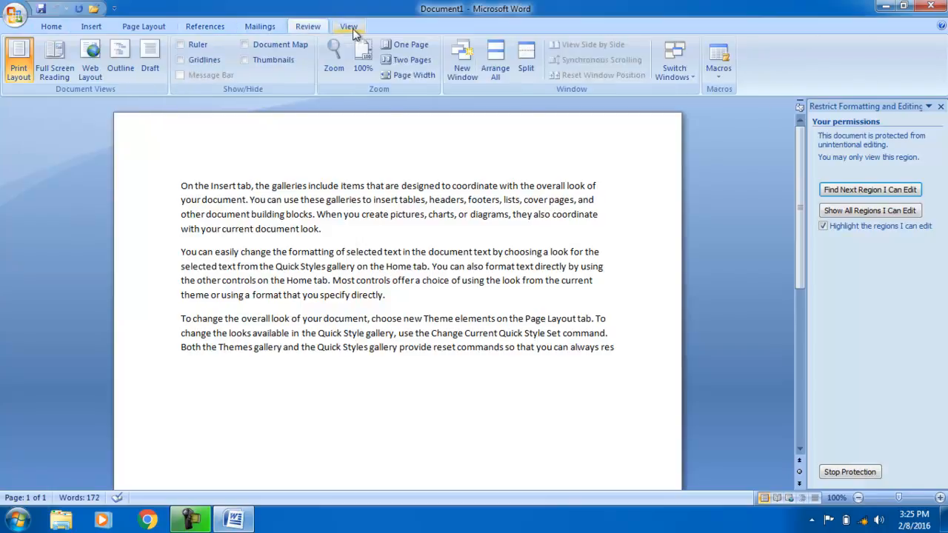
left_click(308, 30)
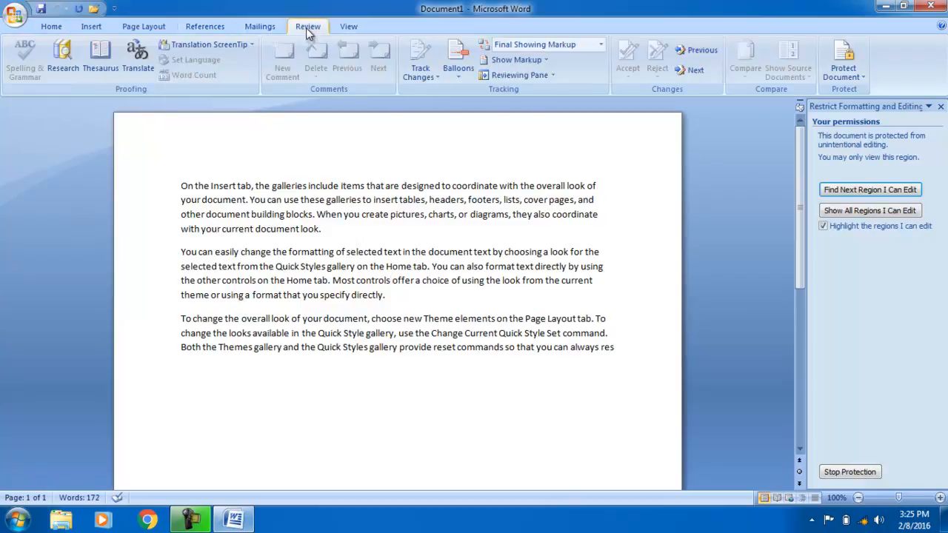
left_click(852, 74)
left_click(847, 108)
left_click(847, 107)
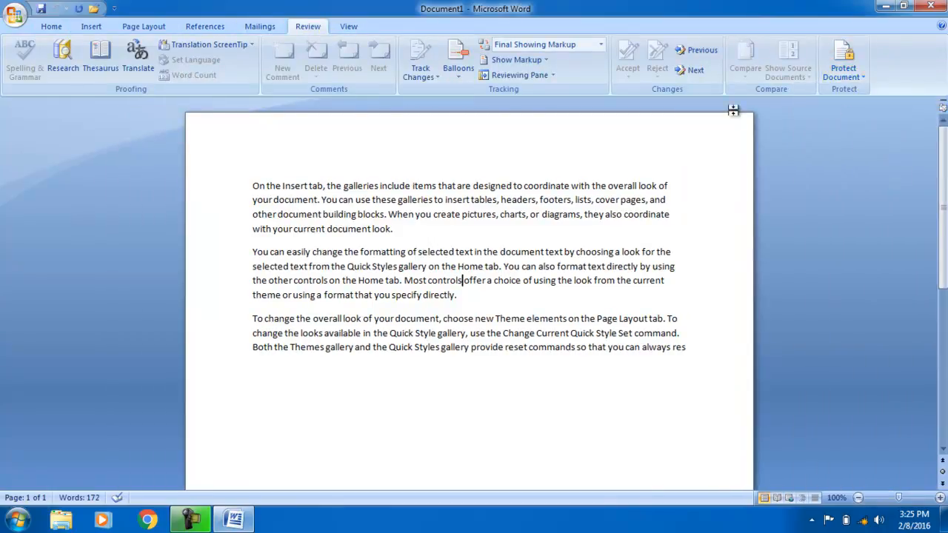
left_click(844, 65)
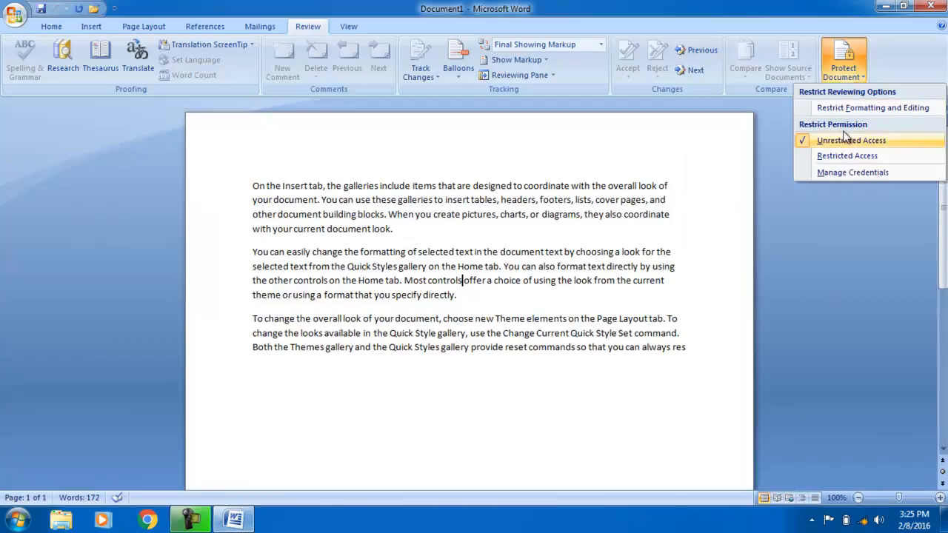
left_click(854, 108)
- Choose Unrestricted Access for the document and stop its editing protection by entering the protection password
left_click(846, 65)
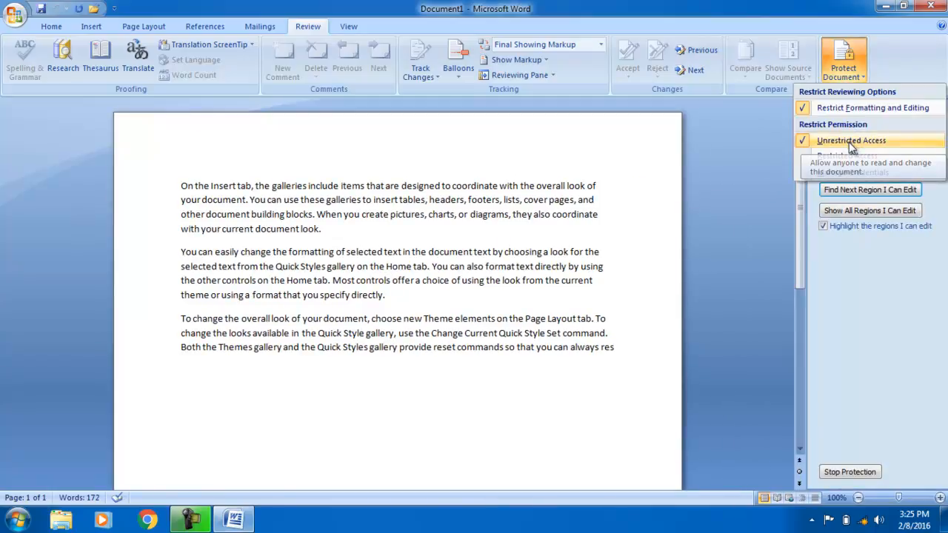
left_click(885, 142)
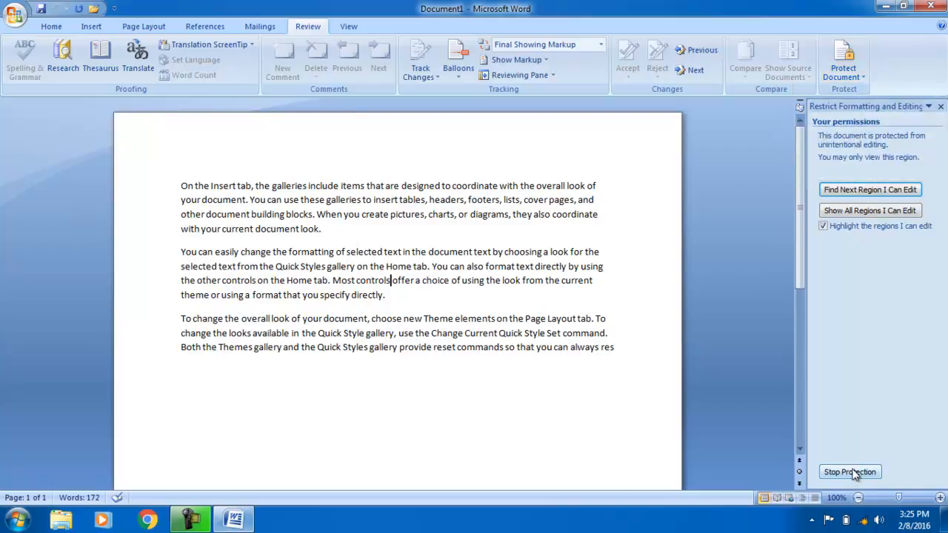
left_click(855, 472)
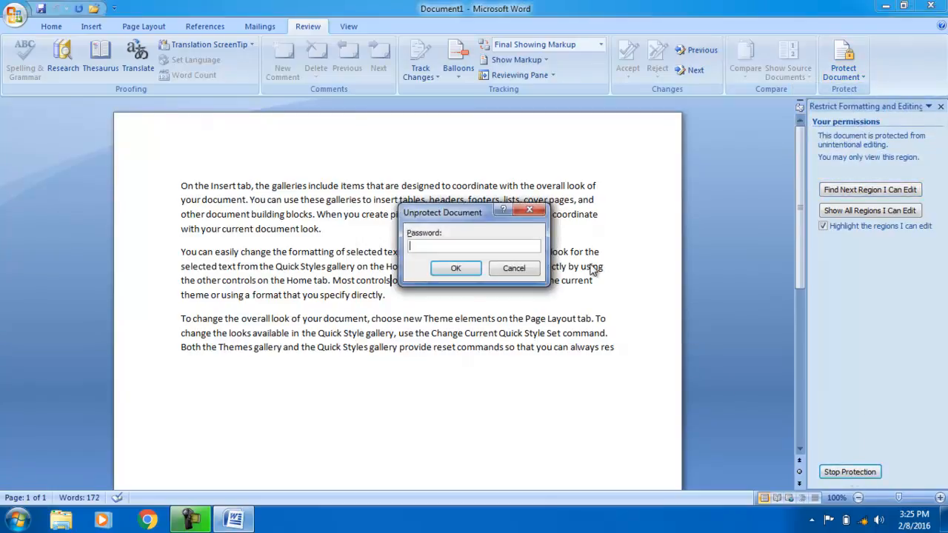
type("•••")
left_click(455, 268)
- Insert "odkspofkpdsofkpodkl" inside the word "choice" in the second paragraph, between "cho" and "ice"
left_click(438, 280)
type("dkspofkpdsofkpodkl")
key("alt+space")
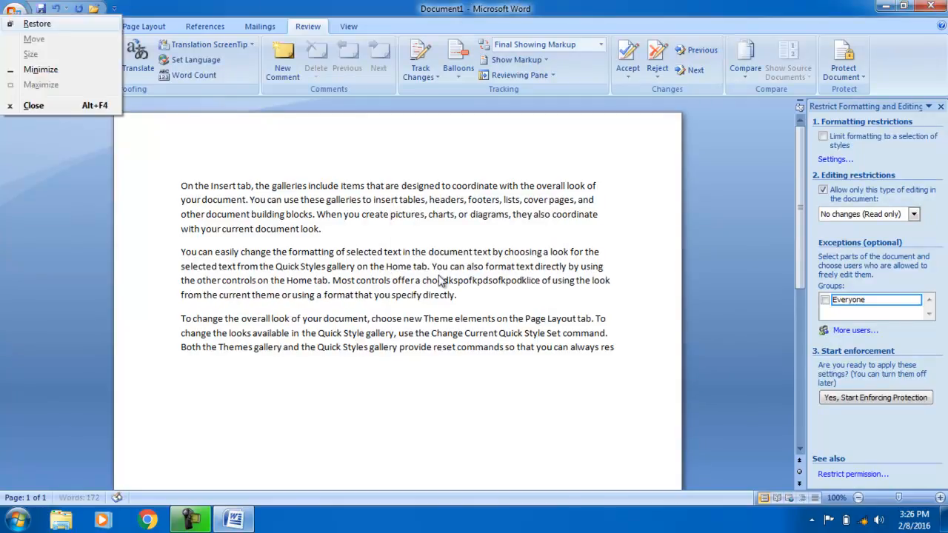
left_click(400, 319)
left_click(372, 280)
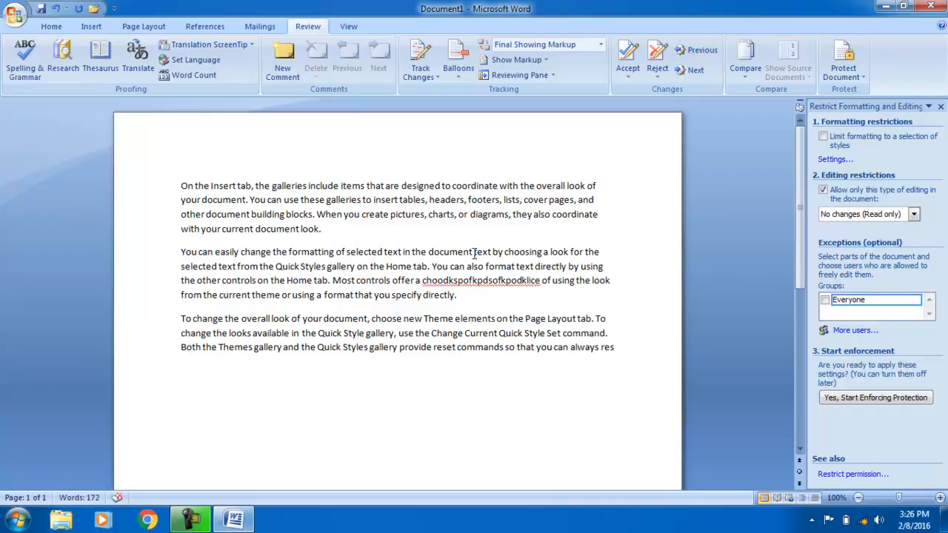